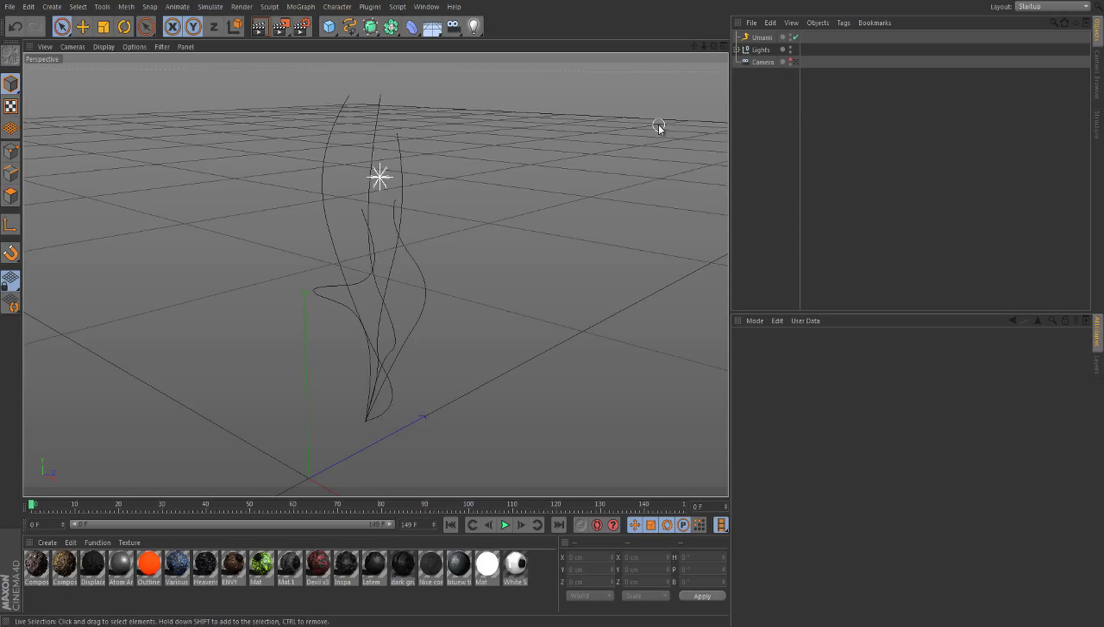
# Step: Open the Plugins menu to see the installed plugins
pyautogui.click(369, 6)
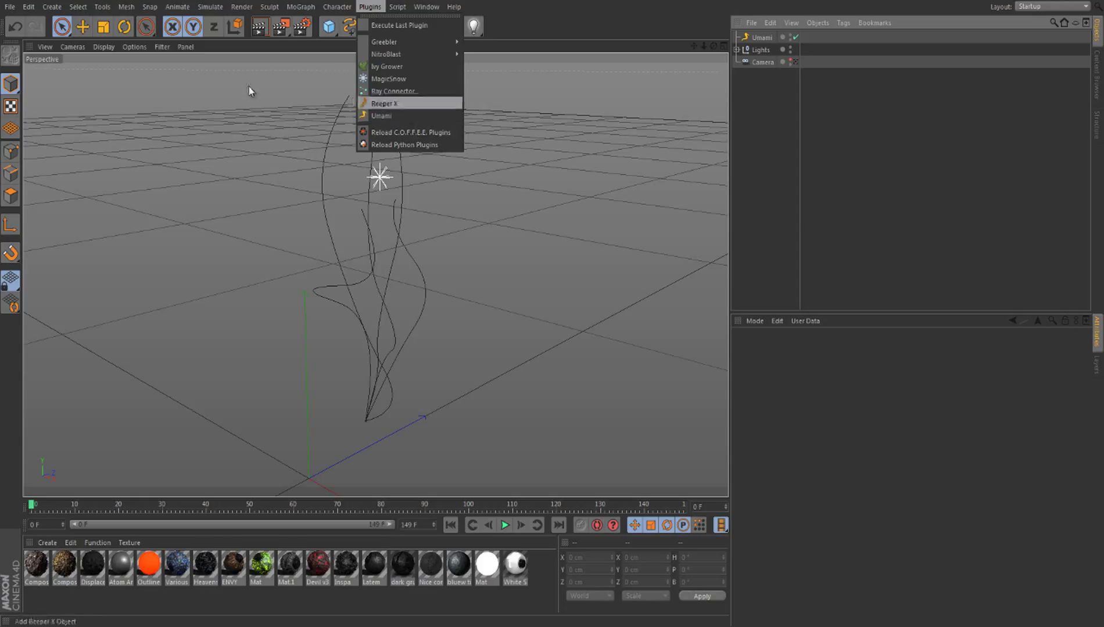
# Step: Dismiss the Plugins menu without adding any plugin to the scene
pyautogui.click(387, 116)
pyautogui.click(384, 6)
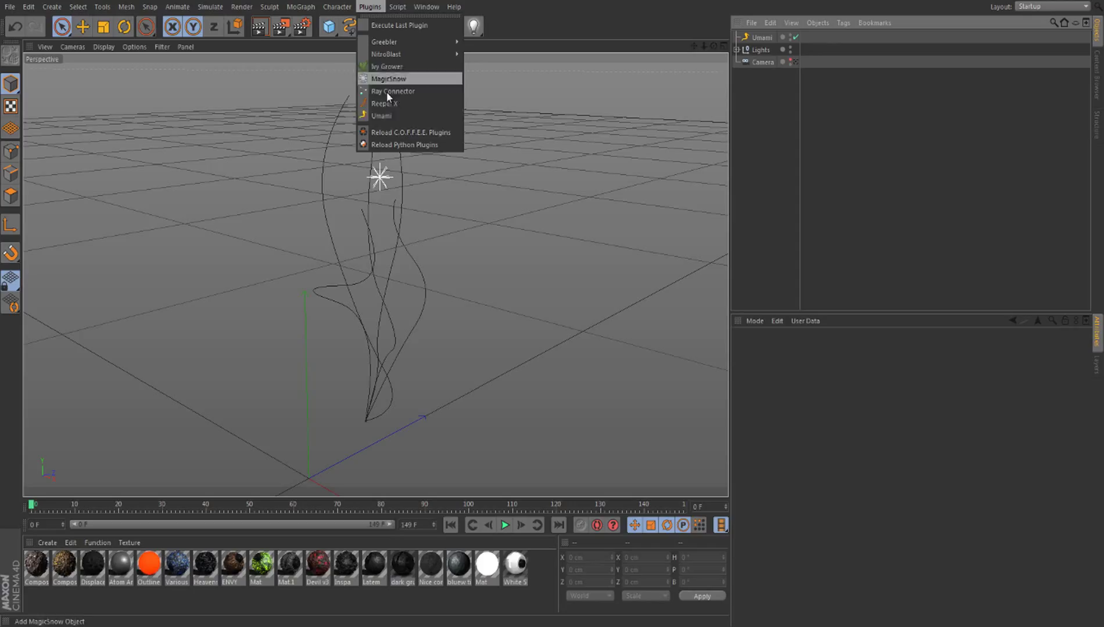
pyautogui.click(384, 121)
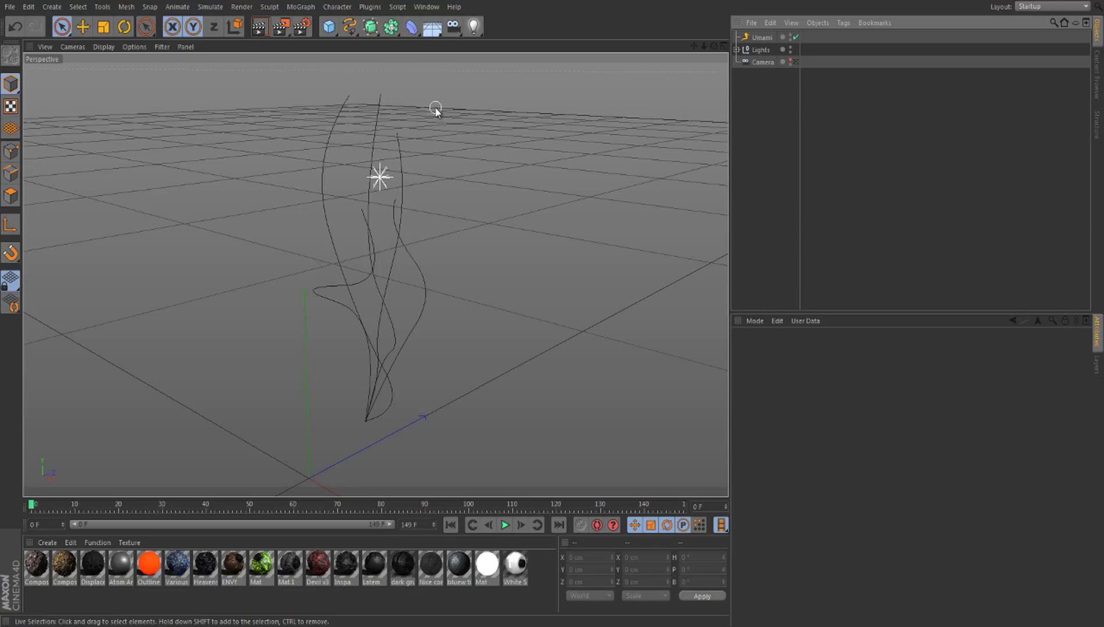
pyautogui.click(761, 38)
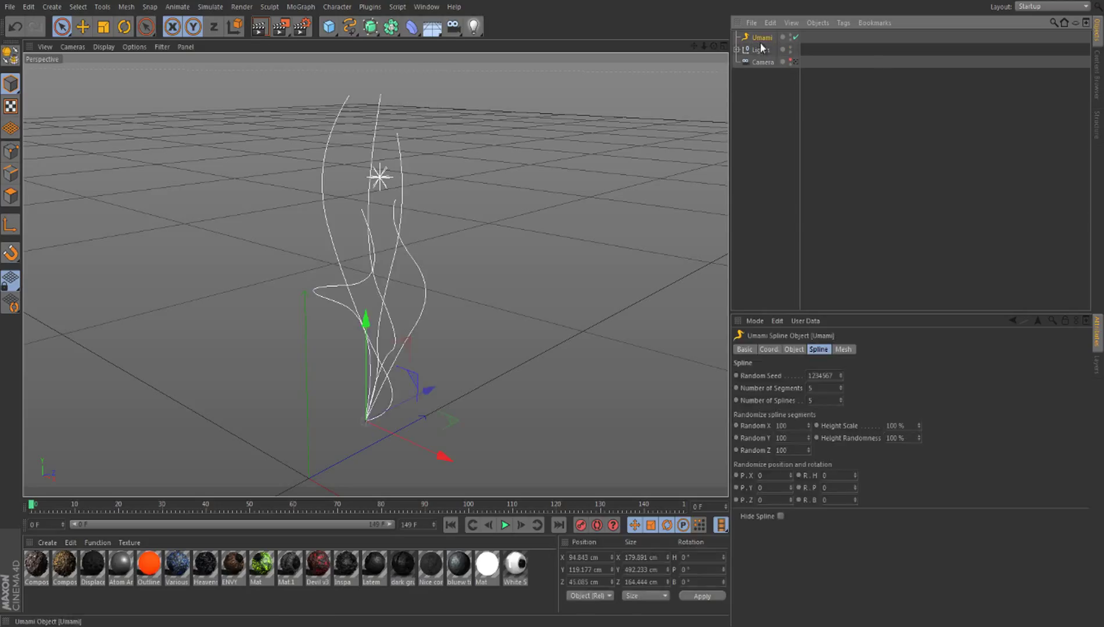
pyautogui.click(505, 92)
pyautogui.click(760, 38)
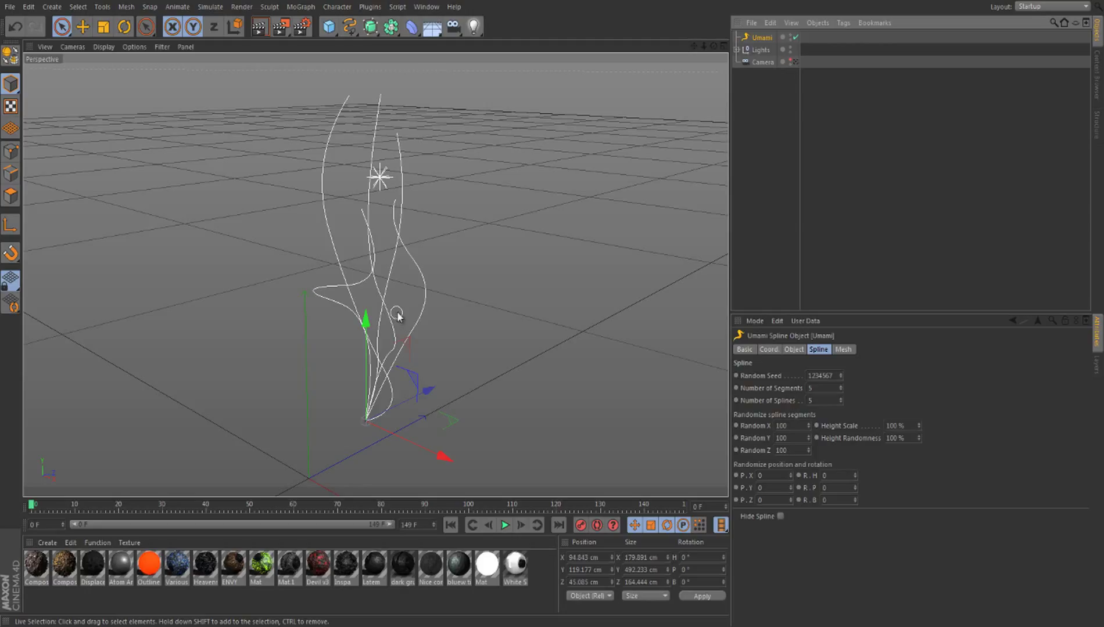
pyautogui.click(518, 309)
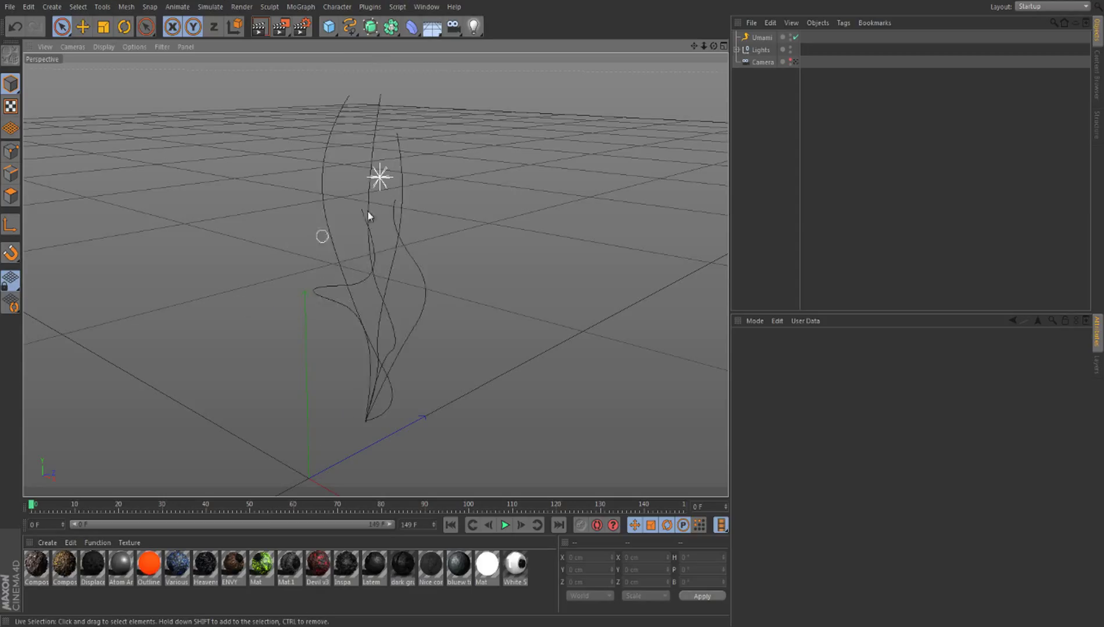
# Step: Add a Circle spline with a 200 cm radius from the spline palette
pyautogui.click(348, 26)
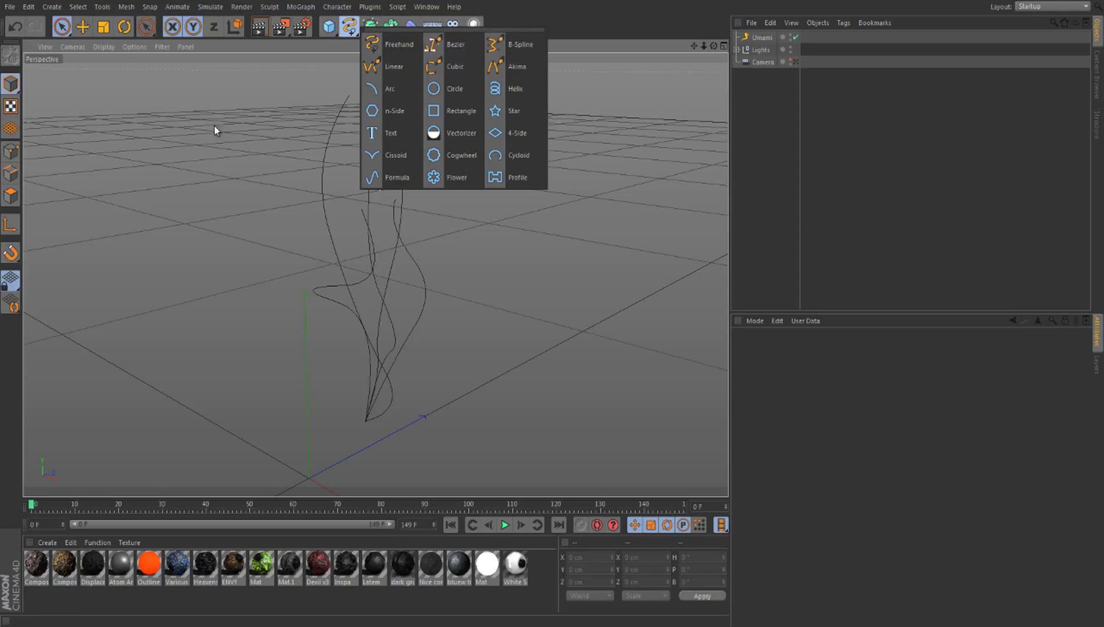
pyautogui.click(430, 93)
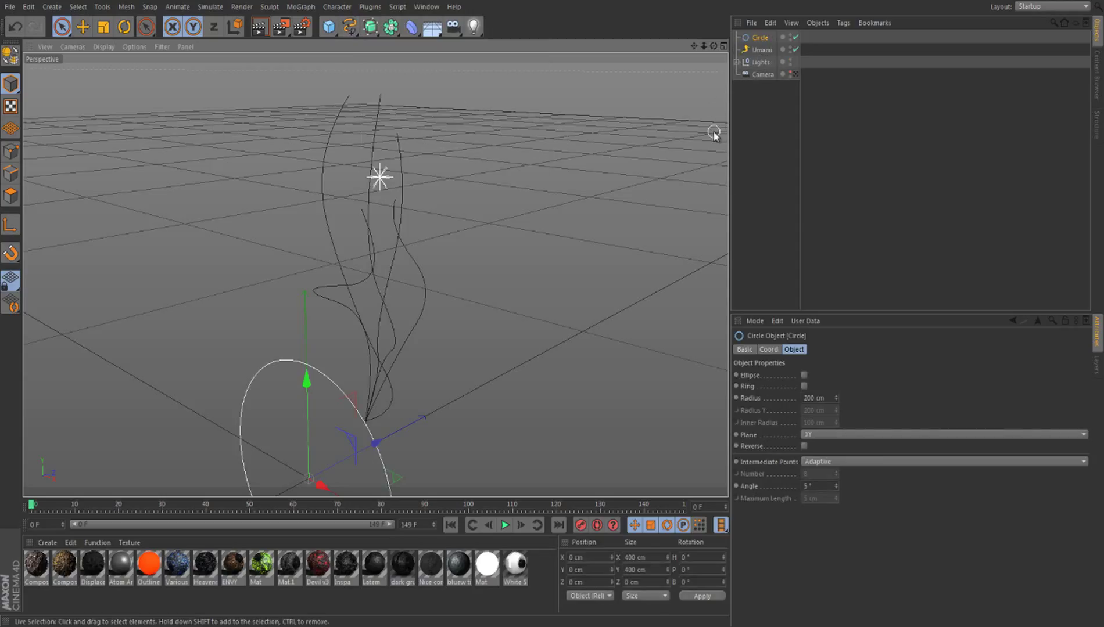
# Step: Select Umami to show its Spline settings: seed 1234567, 5 segments, 5 splines
pyautogui.click(755, 50)
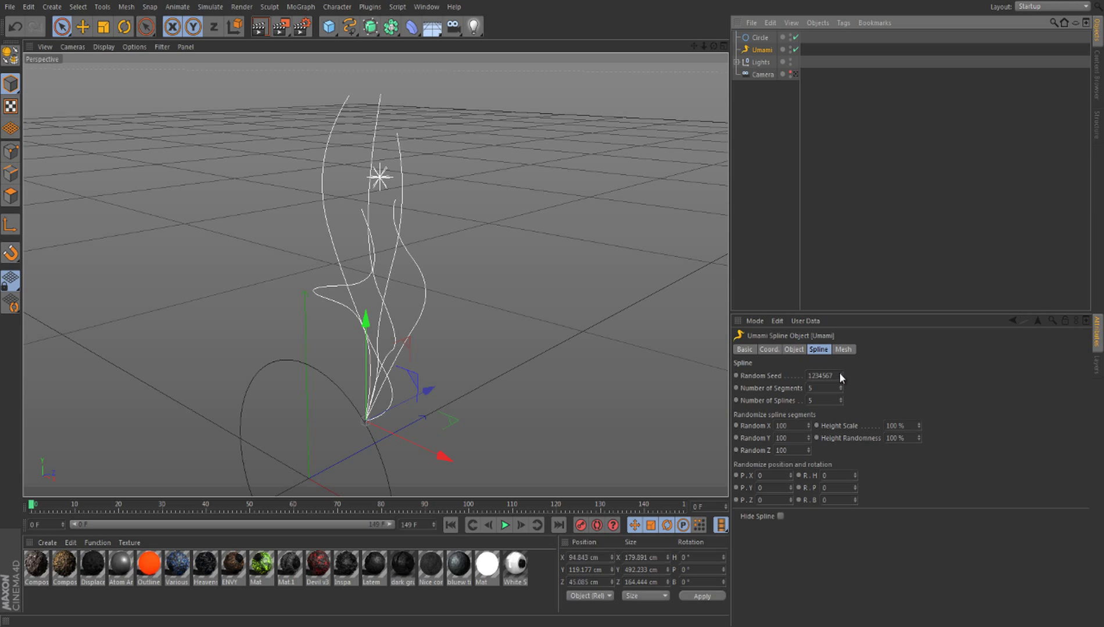
# Step: Raise Umami's Number of Splines to 8 after undoing a trial Random Seed change
pyautogui.moveTo(840, 375); pyautogui.dragTo(840, 372)
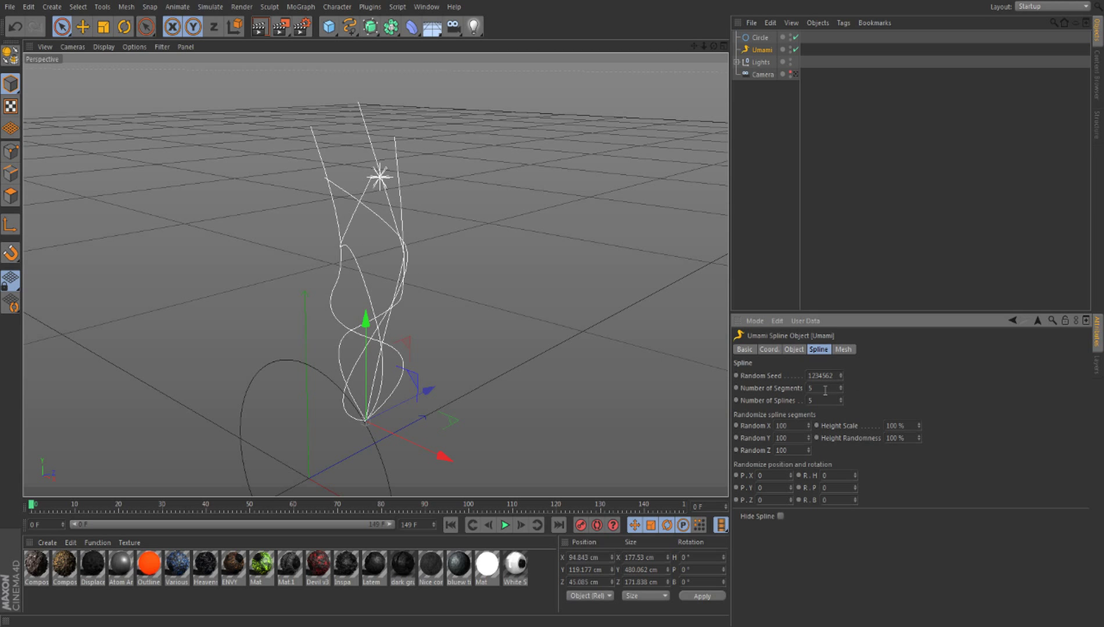
pyautogui.hotkey('ctrl', 'z')
pyautogui.hotkey('ctrl', 'z')
pyautogui.hotkey('ctrl', 'z')
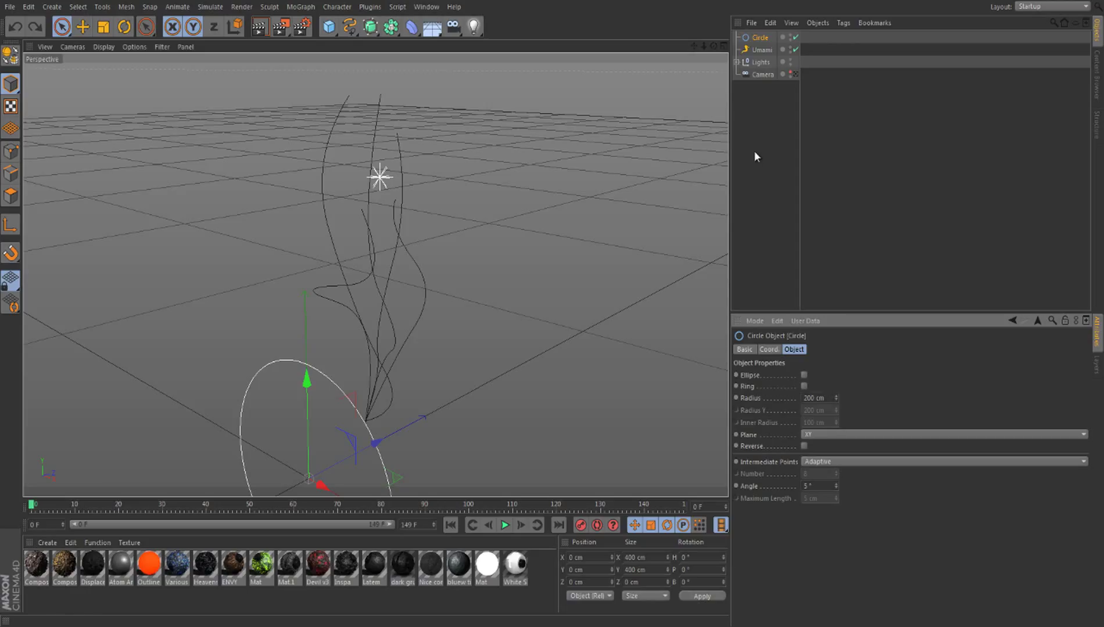
pyautogui.click(762, 48)
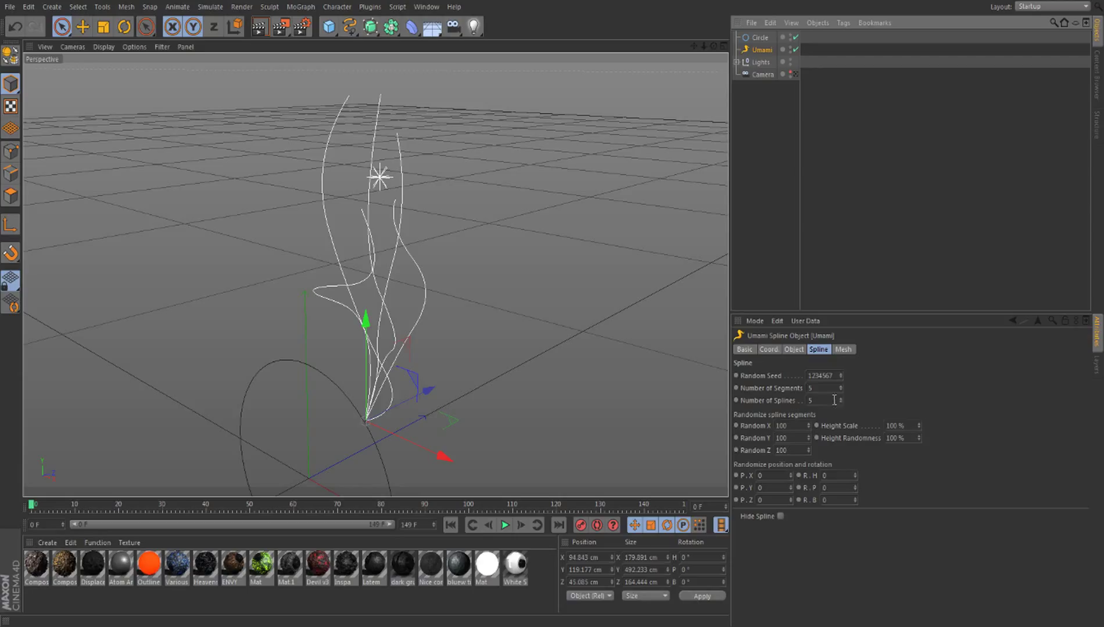
pyautogui.moveTo(839, 387); pyautogui.dragTo(841, 395)
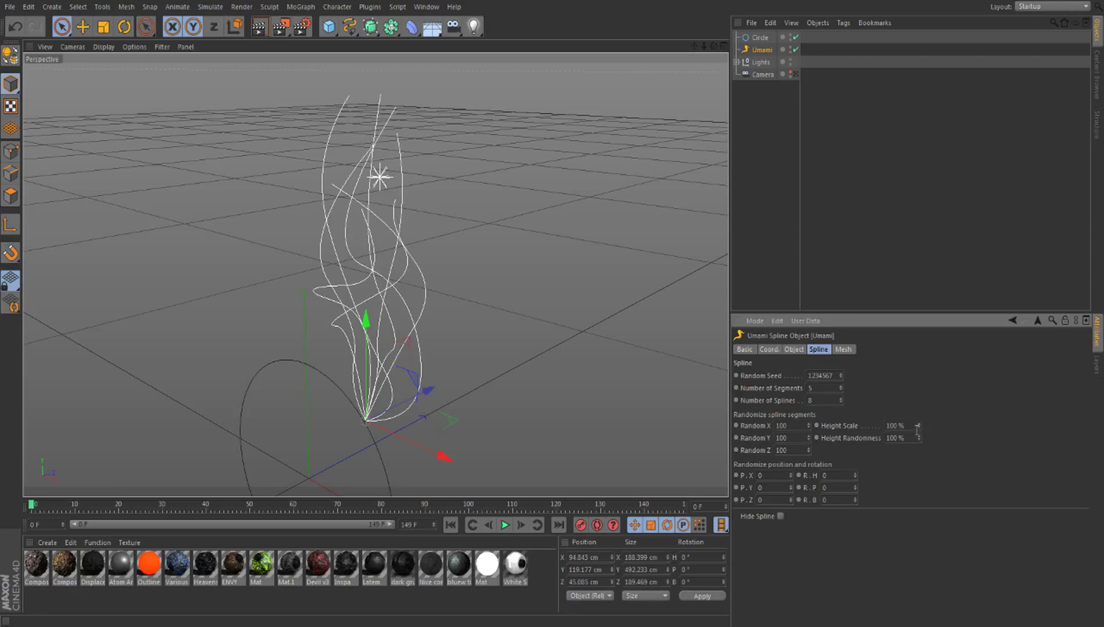
# Step: Set Umami's Height Scale to 98 % and random heading rotation R.H to 180
pyautogui.moveTo(920, 429); pyautogui.dragTo(920, 425)
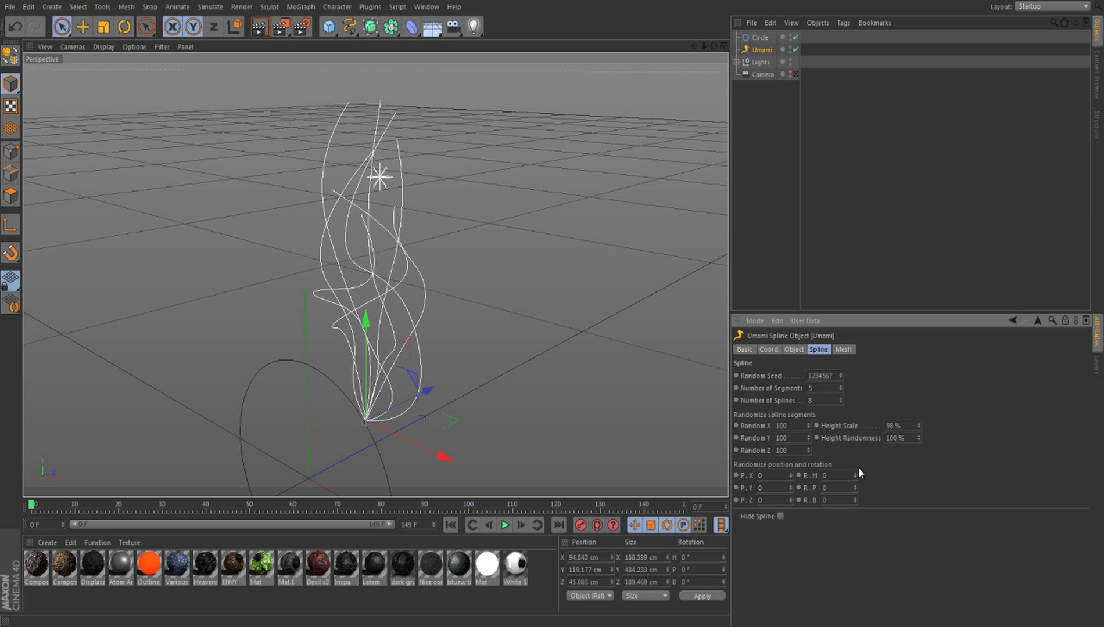
pyautogui.moveTo(856, 476); pyautogui.dragTo(856, 476)
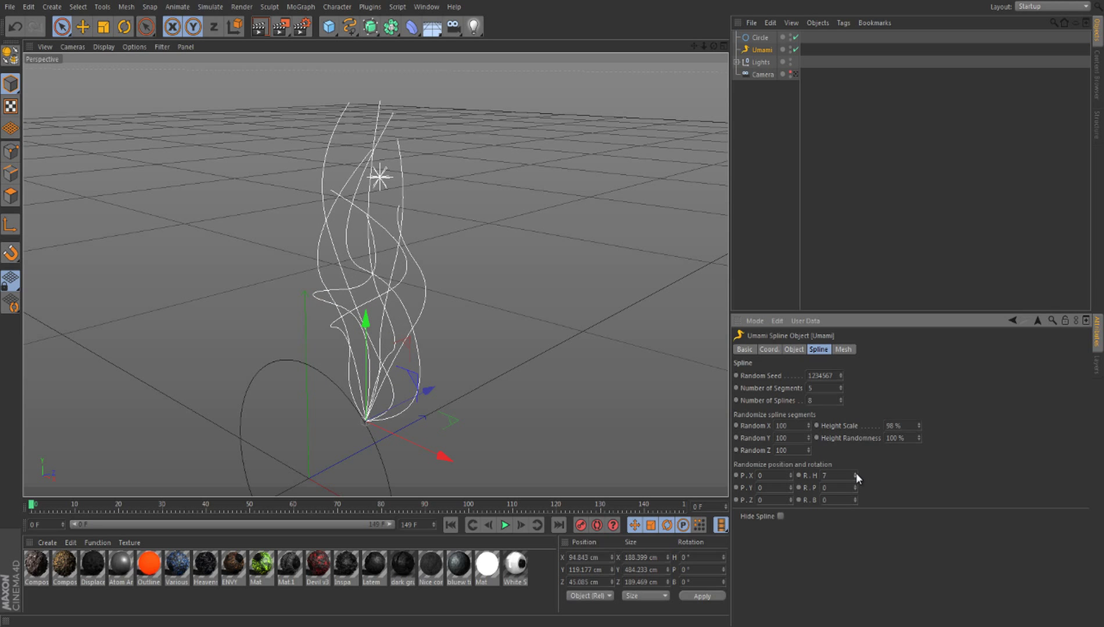
pyautogui.hotkey('ctrl', 'z')
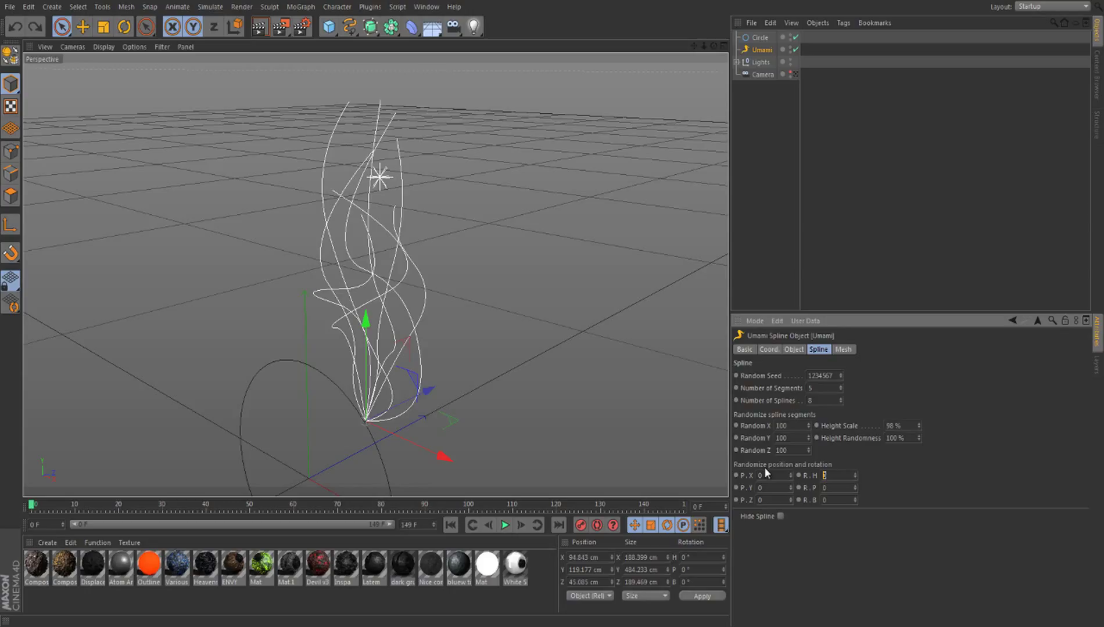
pyautogui.write('180')
pyautogui.press('Tab')
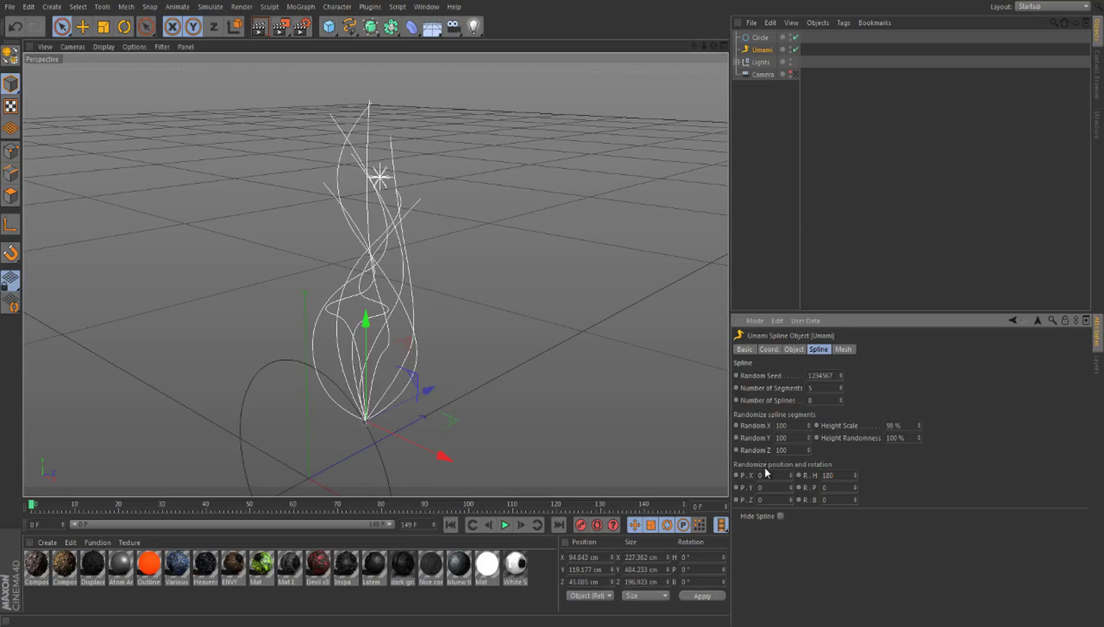
# Step: Set Umami's random pitch and bank rotations R.P and R.B to 180
pyautogui.click(823, 488)
pyautogui.write('189')
pyautogui.press('Return')
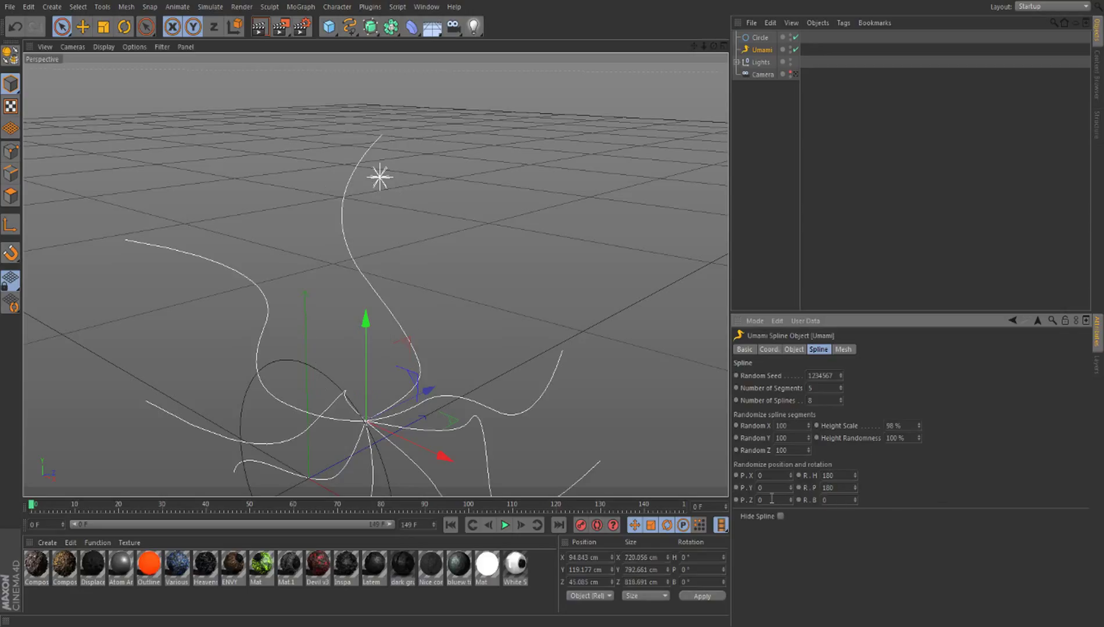
pyautogui.click(839, 501)
pyautogui.write('180')
pyautogui.press('Return')
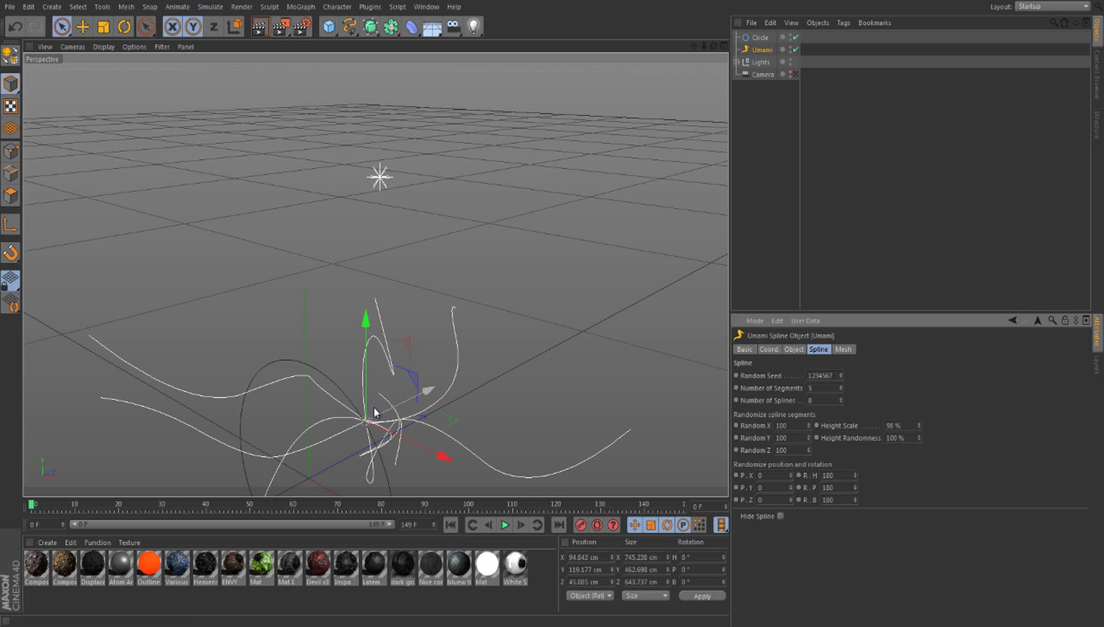
# Step: Move the Umami splines up along Y and set random heading R.H to 360
pyautogui.moveTo(366, 406); pyautogui.dragTo(366, 130)
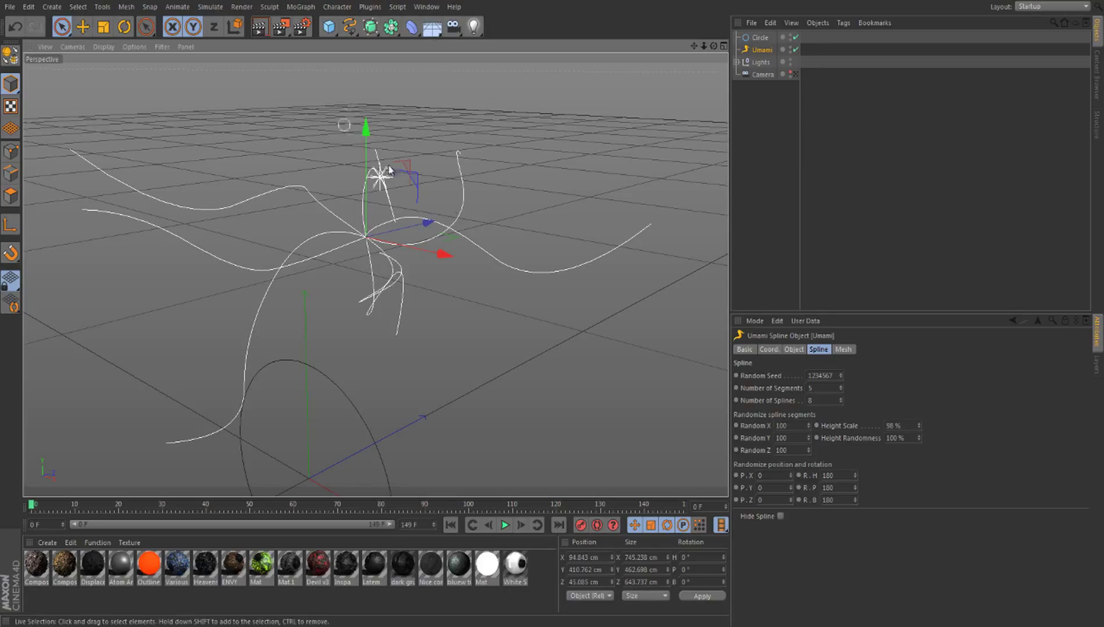
pyautogui.doubleClick(839, 477)
pyautogui.write('360')
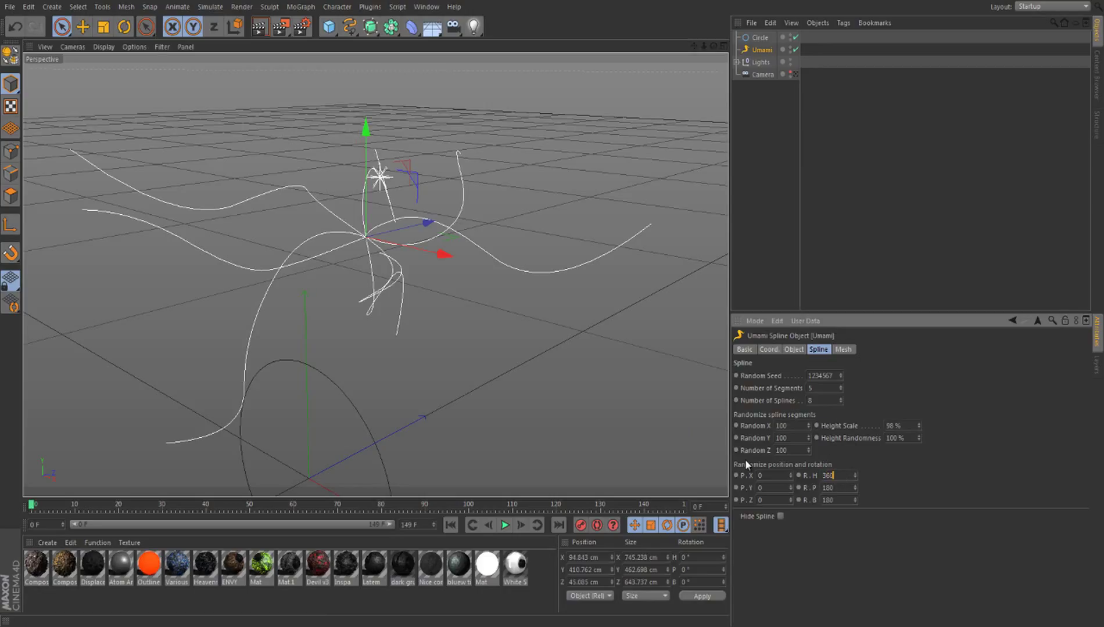
pyautogui.press('Return')
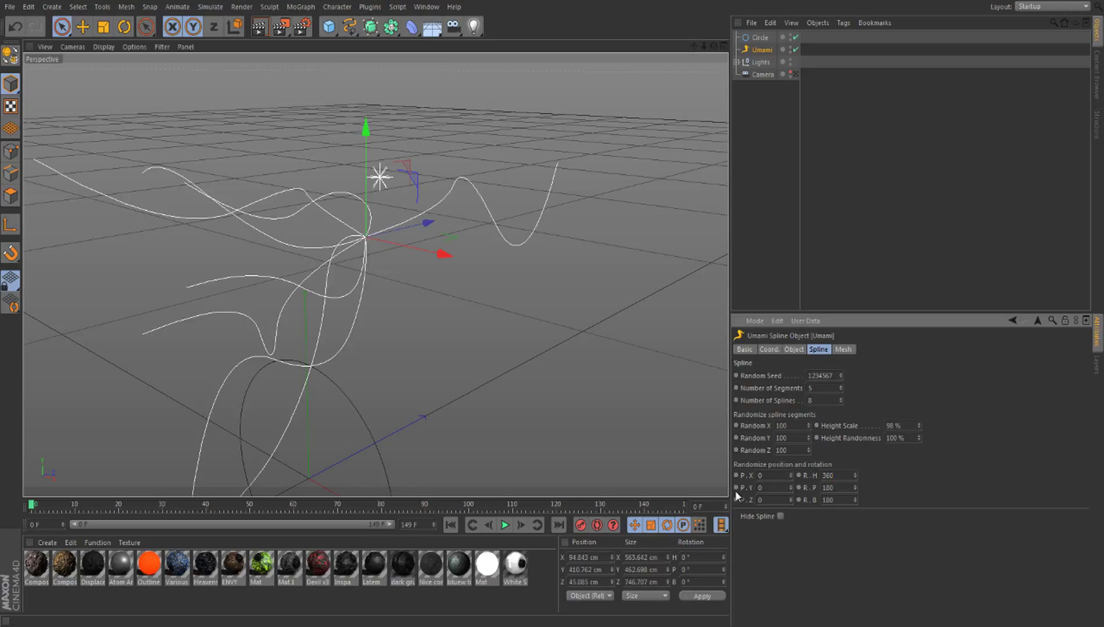
# Step: Set Umami's random pitch R.P and bank R.B rotations to 360
pyautogui.click(831, 488)
pyautogui.write('360')
pyautogui.press('Return')
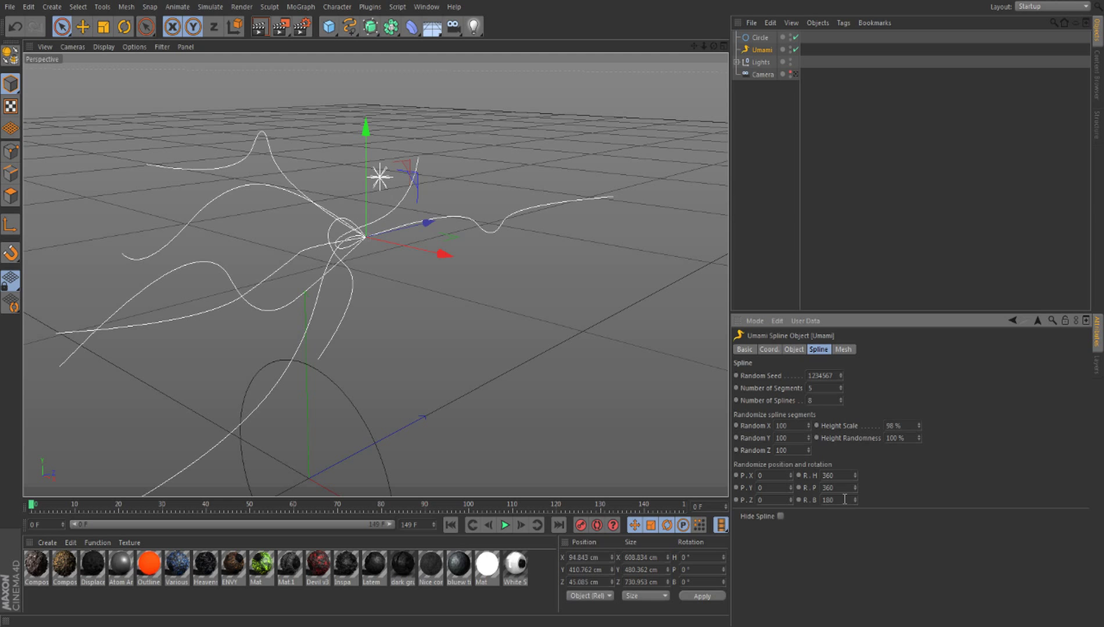
pyautogui.doubleClick(820, 501)
pyautogui.press('Return')
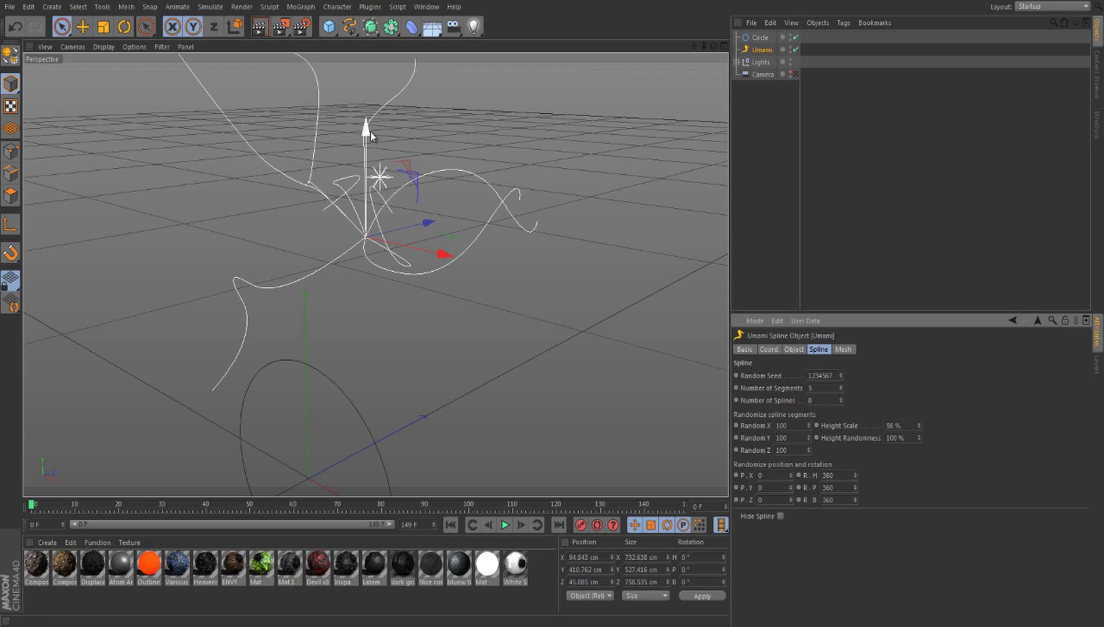
pyautogui.click(563, 214)
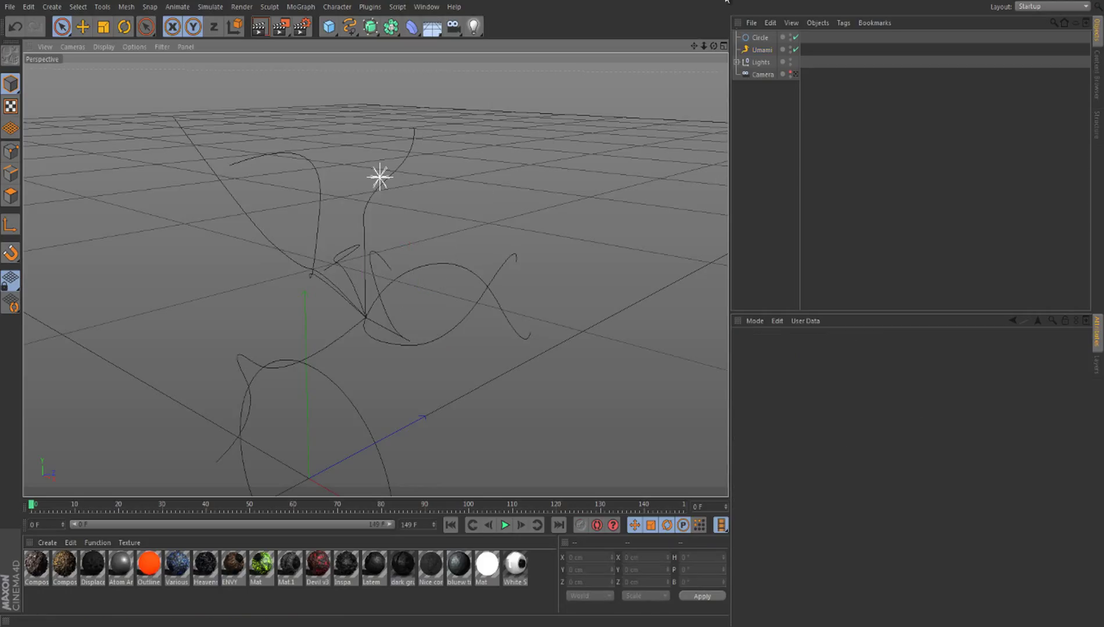
pyautogui.click(761, 50)
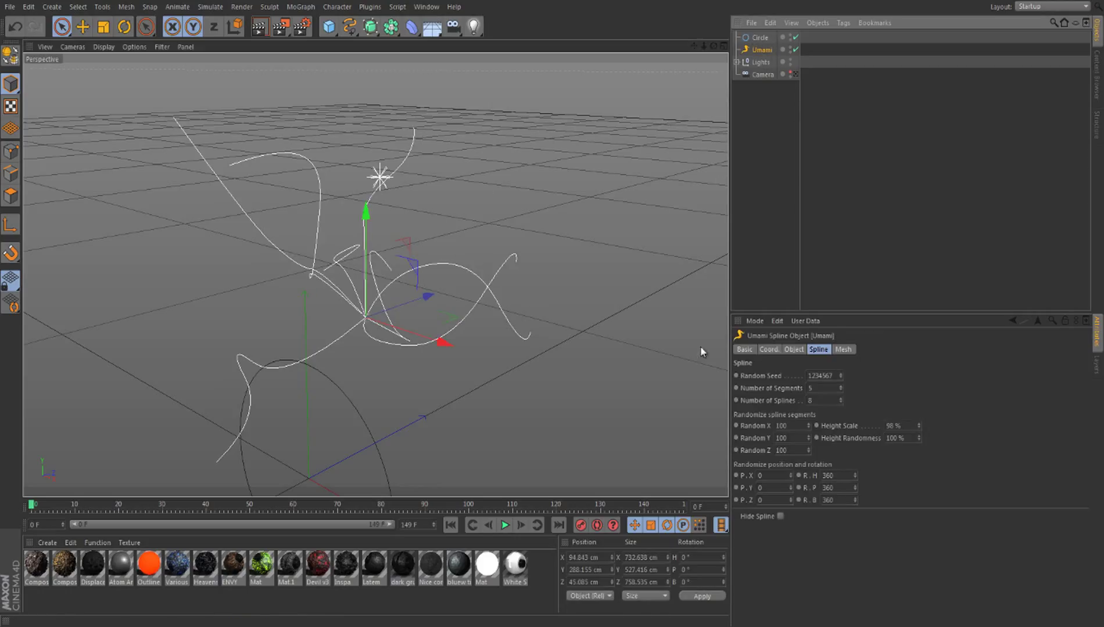
# Step: Set Umami's Mesh Profile Spline to Circle, sweeping the curves into thick tubes
pyautogui.click(374, 223)
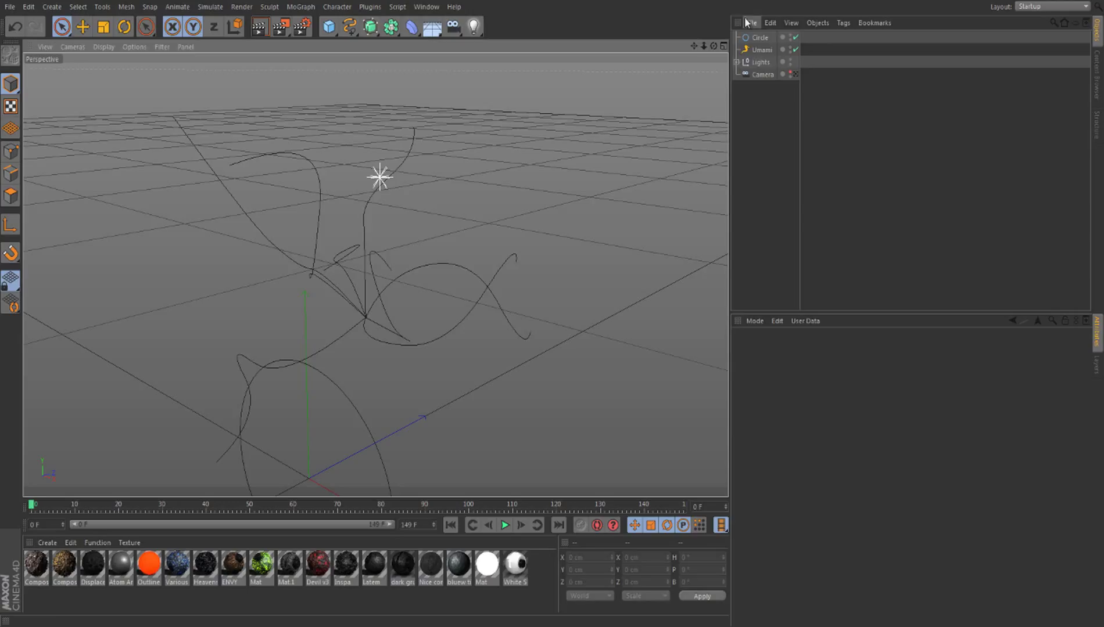
pyautogui.click(761, 50)
pyautogui.click(840, 348)
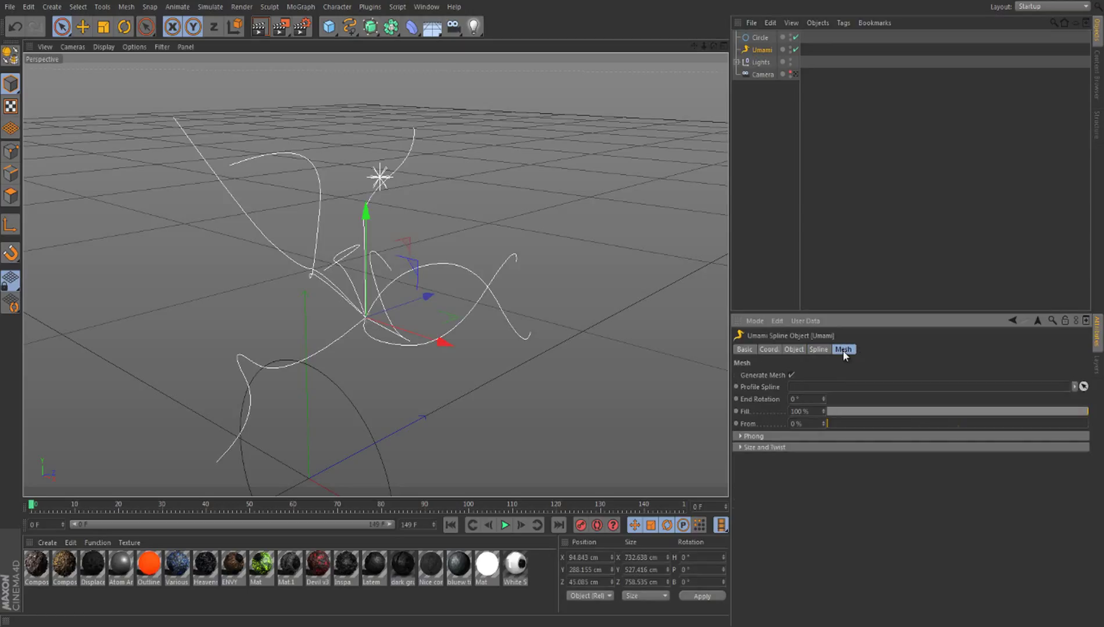
pyautogui.moveTo(758, 37)
pyautogui.mouseDown()
pyautogui.moveTo(845, 405)
pyautogui.moveTo(735, 395)
pyautogui.moveTo(829, 395)
pyautogui.moveTo(813, 387)
pyautogui.mouseUp()
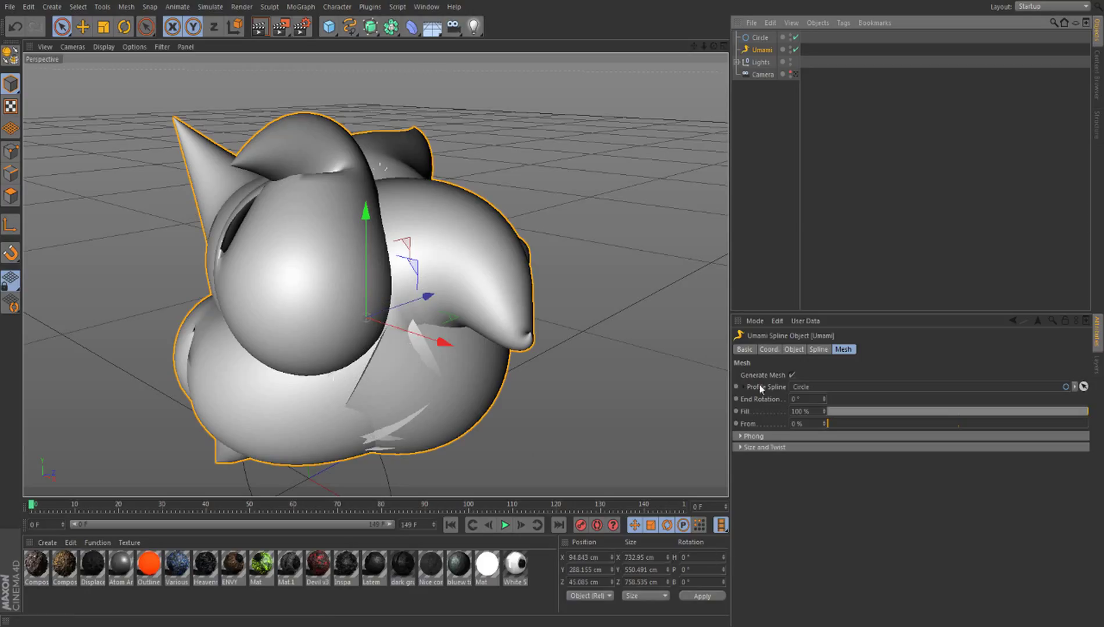
# Step: Set the Circle profile's radius to 24 cm, then orbit to view the slender tentacles
pyautogui.click(758, 38)
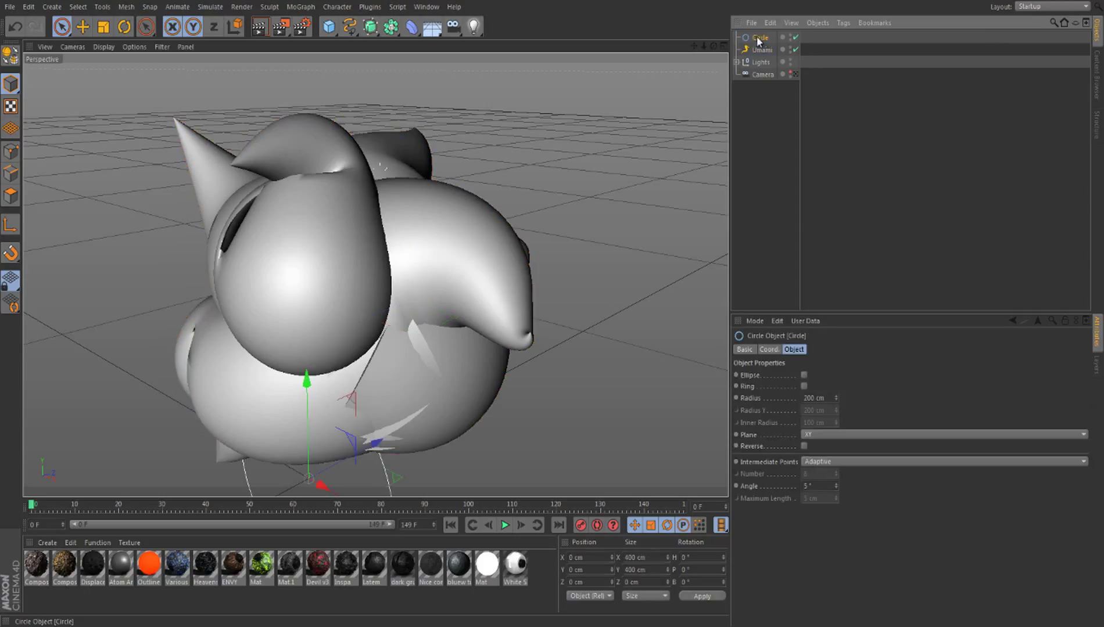
pyautogui.click(812, 397)
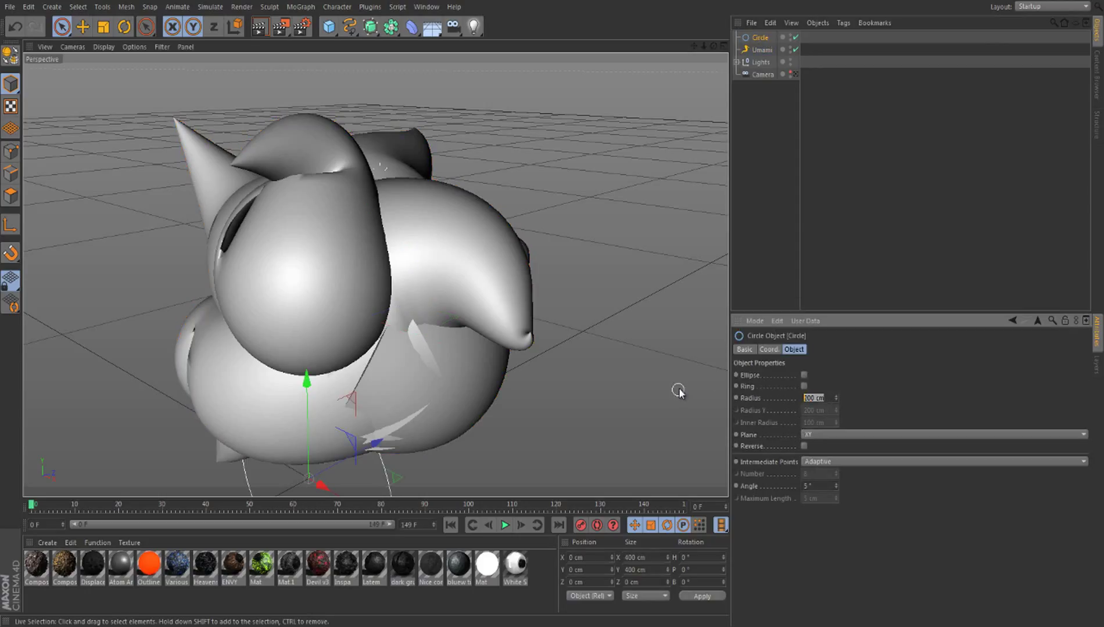
pyautogui.write('2')
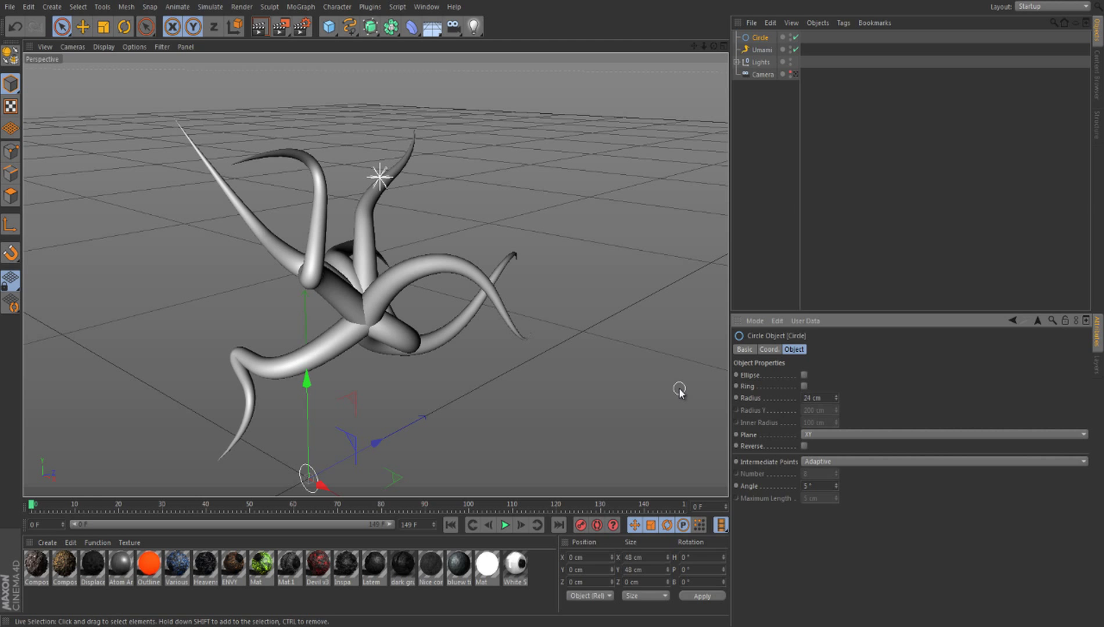
pyautogui.click(557, 190)
pyautogui.moveTo(713, 47); pyautogui.dragTo(177, 369)
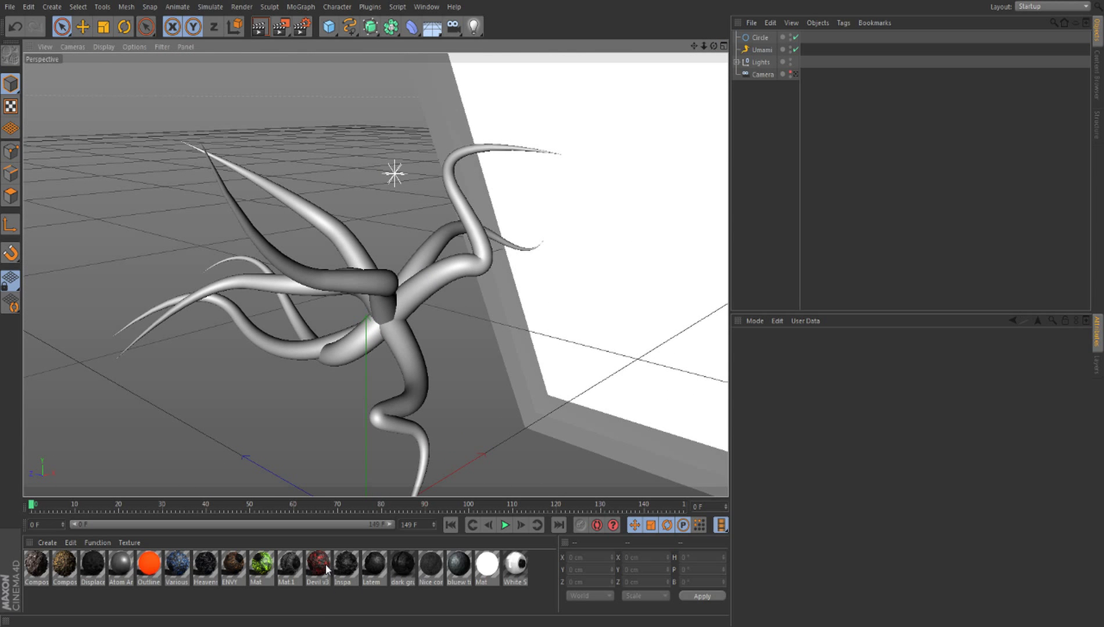
# Step: Apply the Devil v3 material to the tentacles with seamless Cubic projection
pyautogui.moveTo(318, 563); pyautogui.dragTo(487, 297)
pyautogui.click(813, 400)
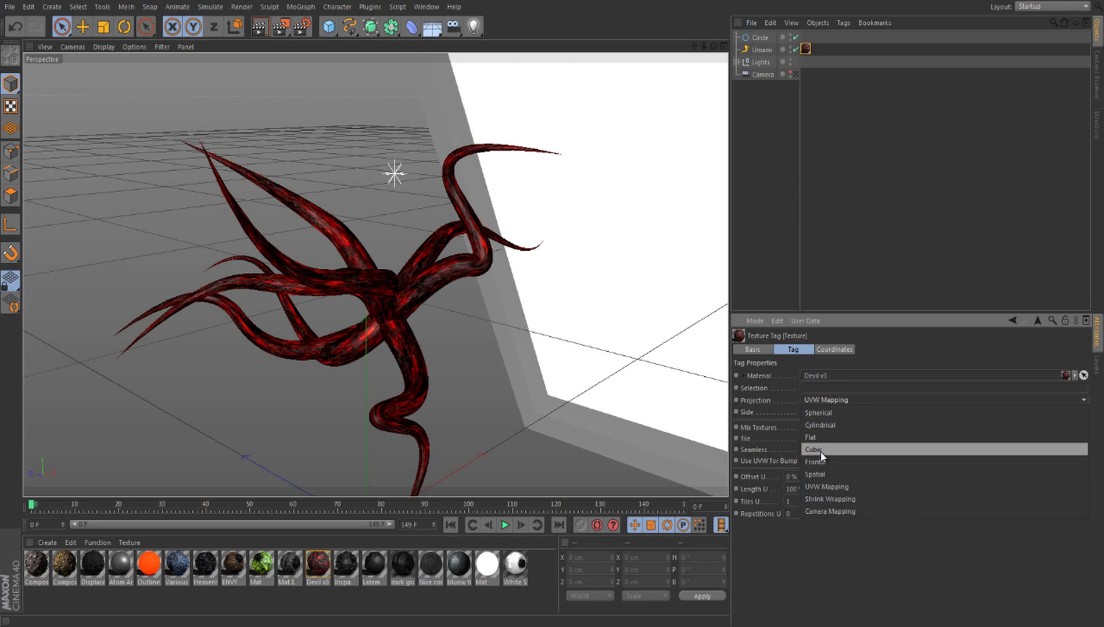
pyautogui.click(820, 451)
pyautogui.click(803, 449)
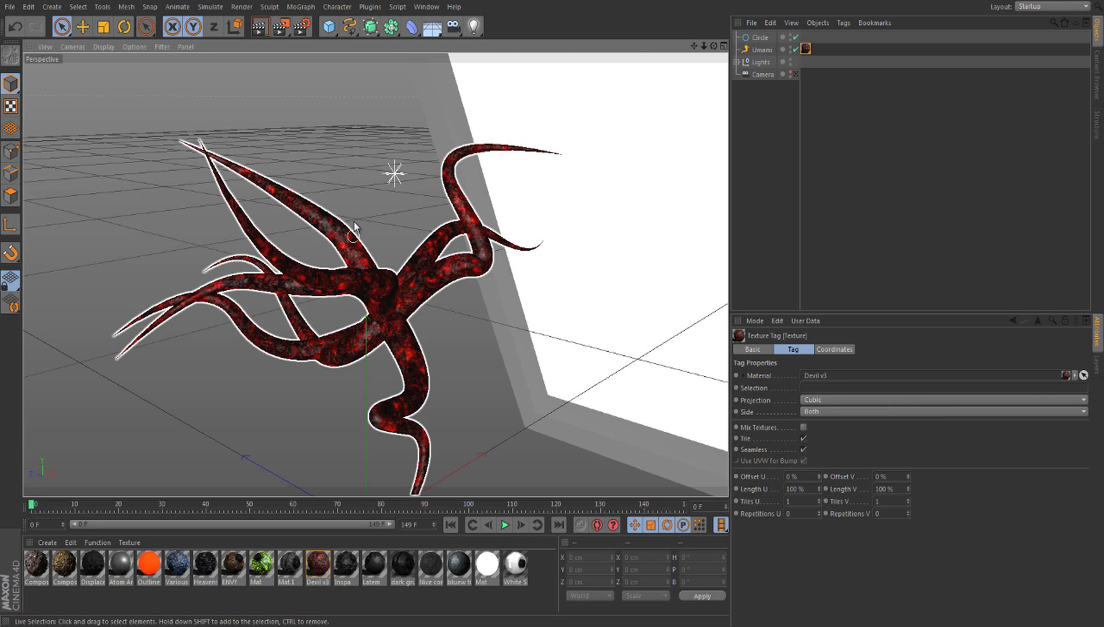
pyautogui.keyDown('alt'); pyautogui.moveTo(354, 221); pyautogui.dragTo(540, 349); pyautogui.keyUp('alt')
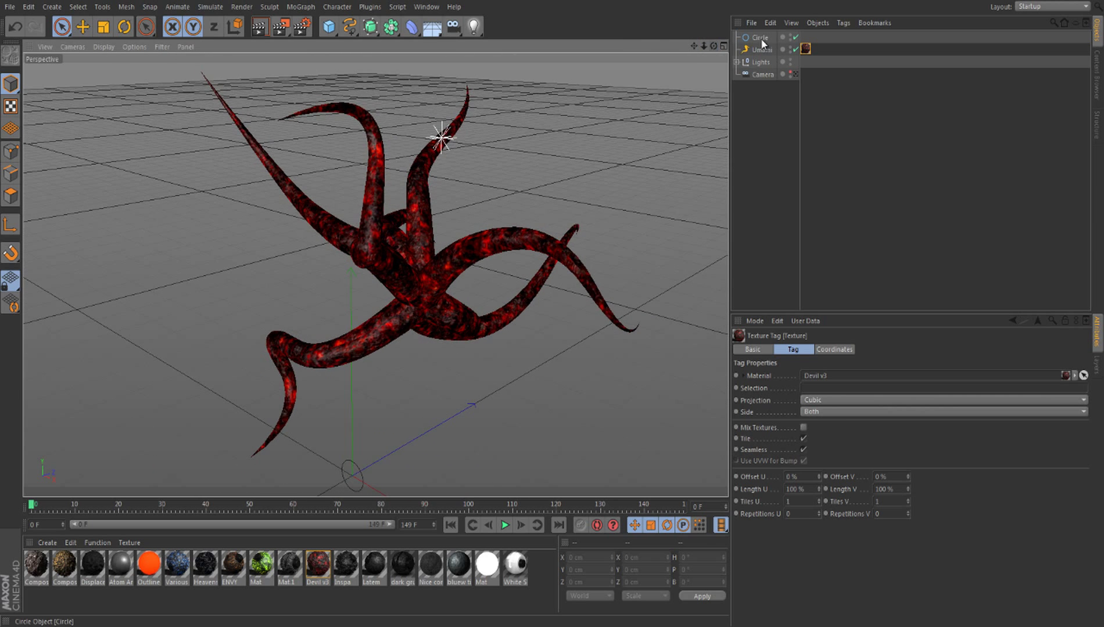
# Step: Give the Circle profile a 60 cm radius, then reduce it to 10 cm
pyautogui.click(759, 37)
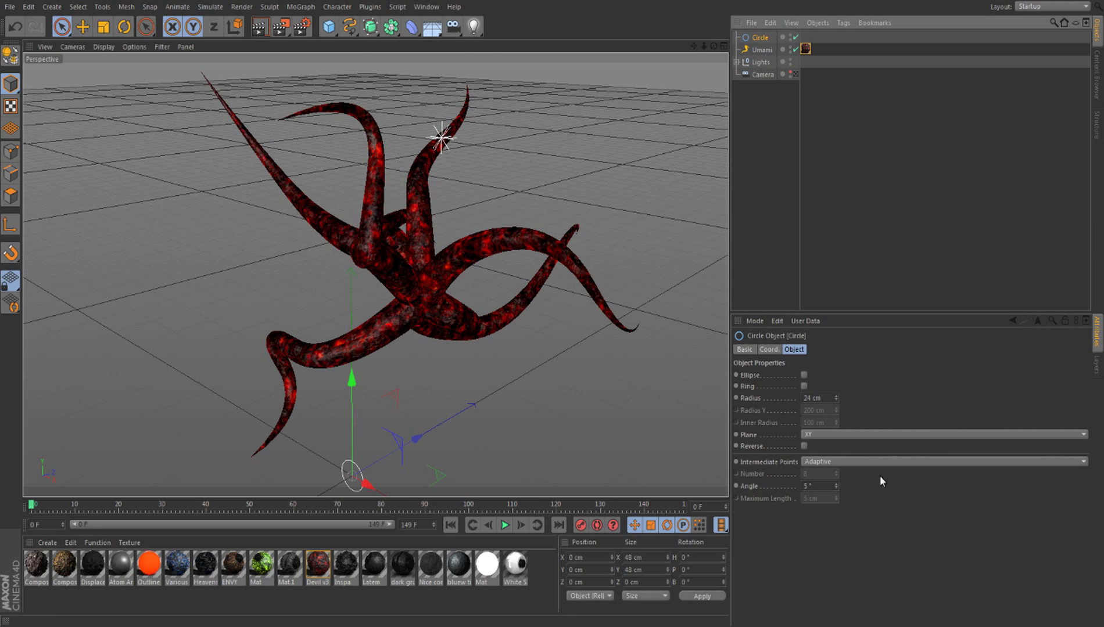
pyautogui.click(819, 399)
pyautogui.write('60')
pyautogui.press('Return')
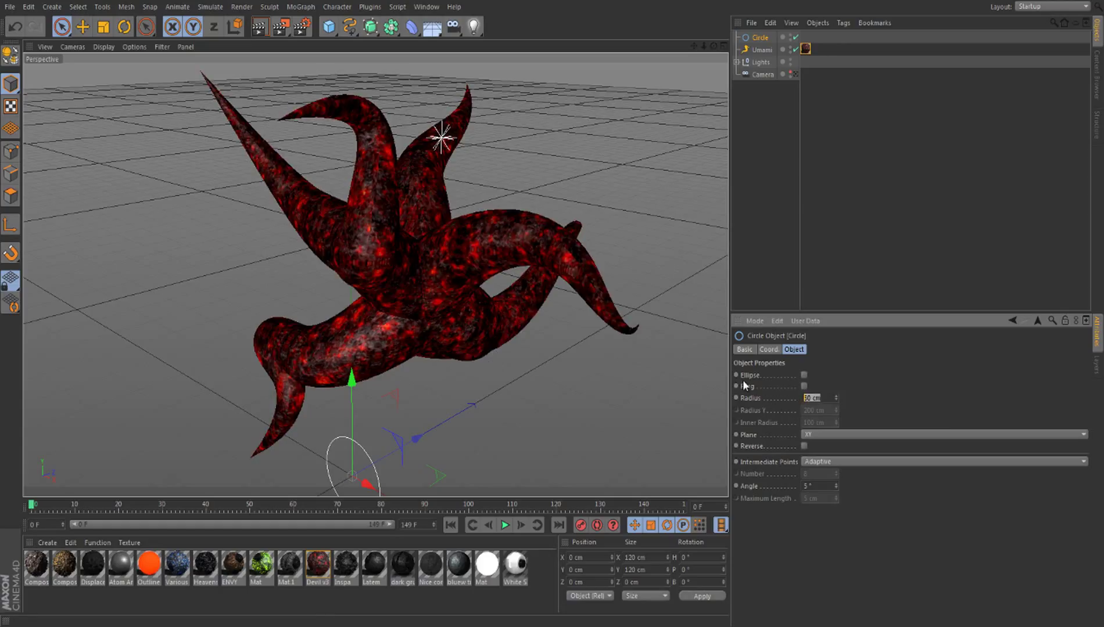
pyautogui.write('10')
pyautogui.press('Return')
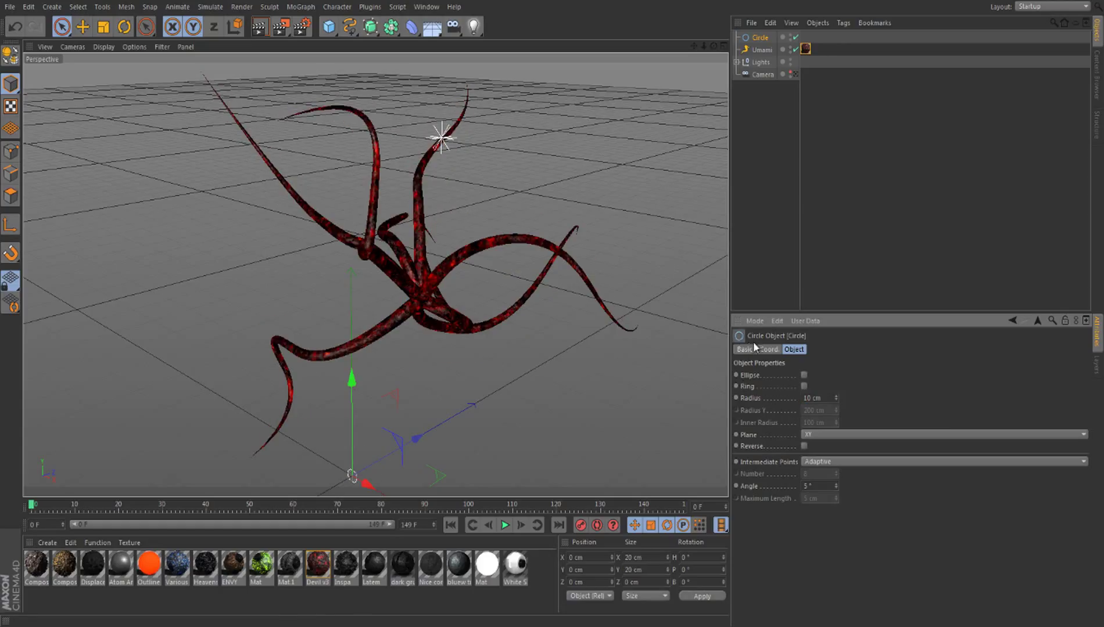
pyautogui.keyDown('ctrl'); pyautogui.click(762, 50); pyautogui.keyUp('ctrl')
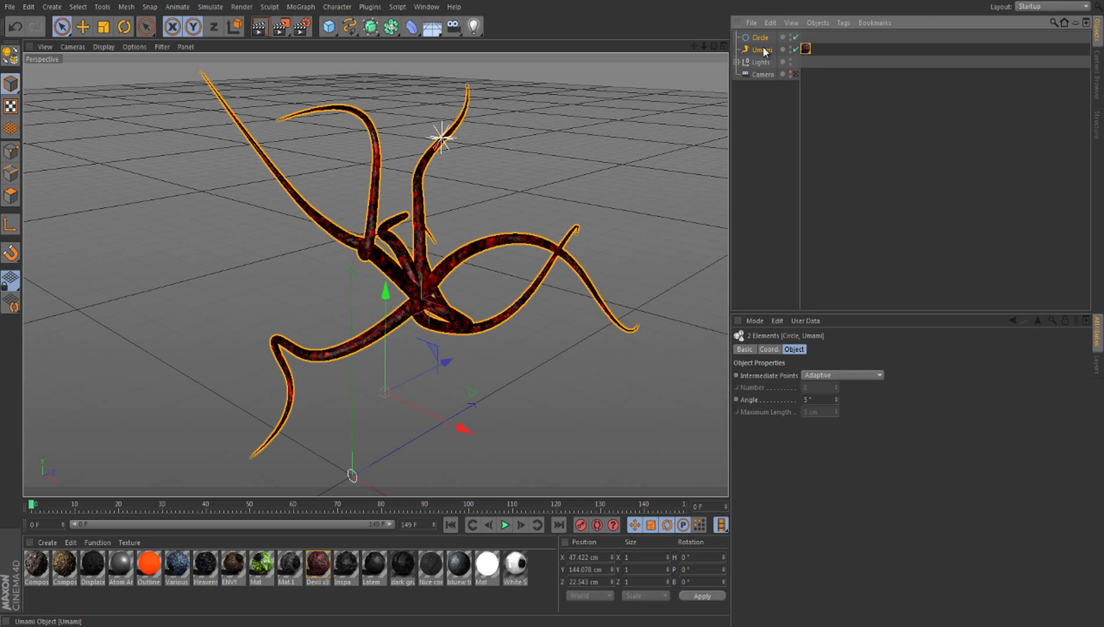
pyautogui.hotkey('ctrl', 'c')
pyautogui.hotkey('ctrl', 'v')
pyautogui.moveTo(440, 364); pyautogui.dragTo(375, 400)
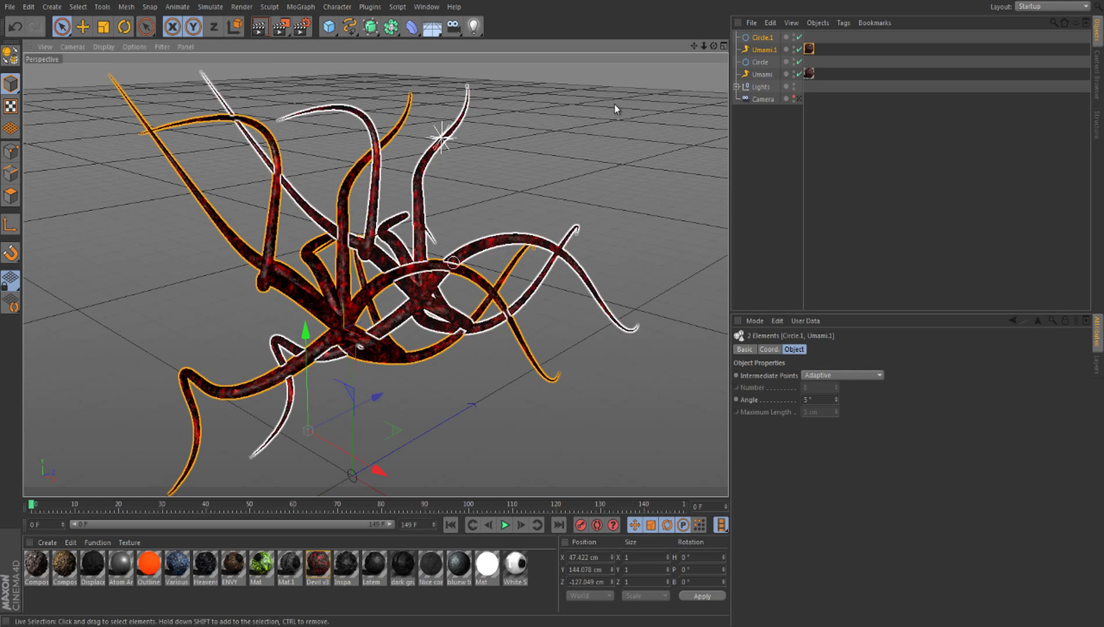
pyautogui.press('Delete')
pyautogui.click(749, 41)
pyautogui.keyDown('ctrl'); pyautogui.click(747, 50); pyautogui.keyUp('ctrl')
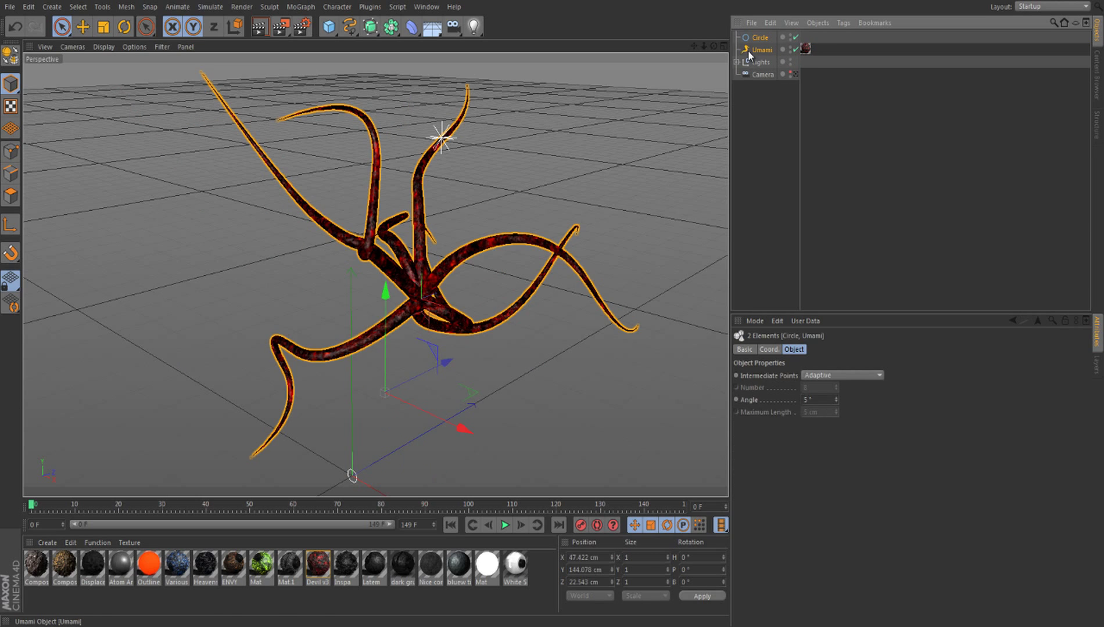
# Step: Set the Umami object's spline Type to Bezier with Uniform intermediate points, then deselect it
pyautogui.click(759, 50)
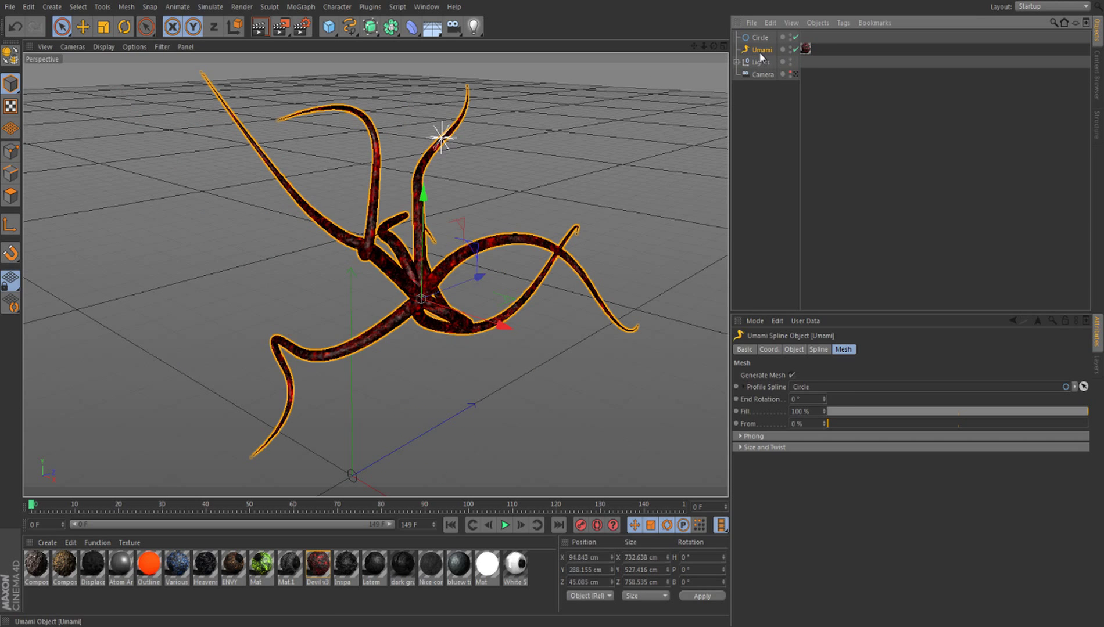
pyautogui.click(817, 349)
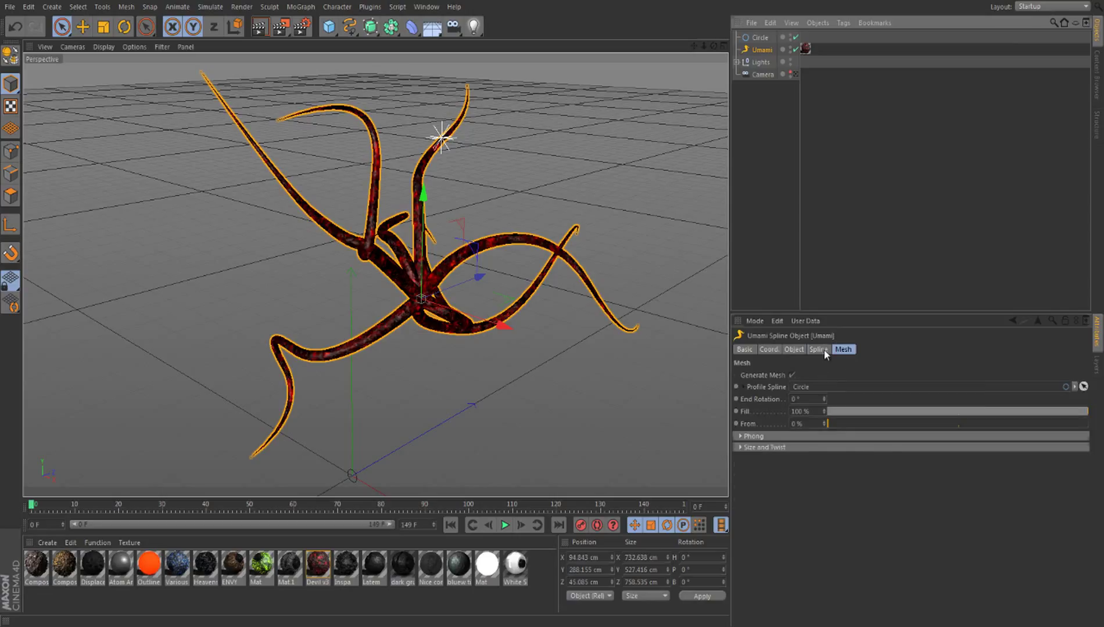
pyautogui.click(792, 349)
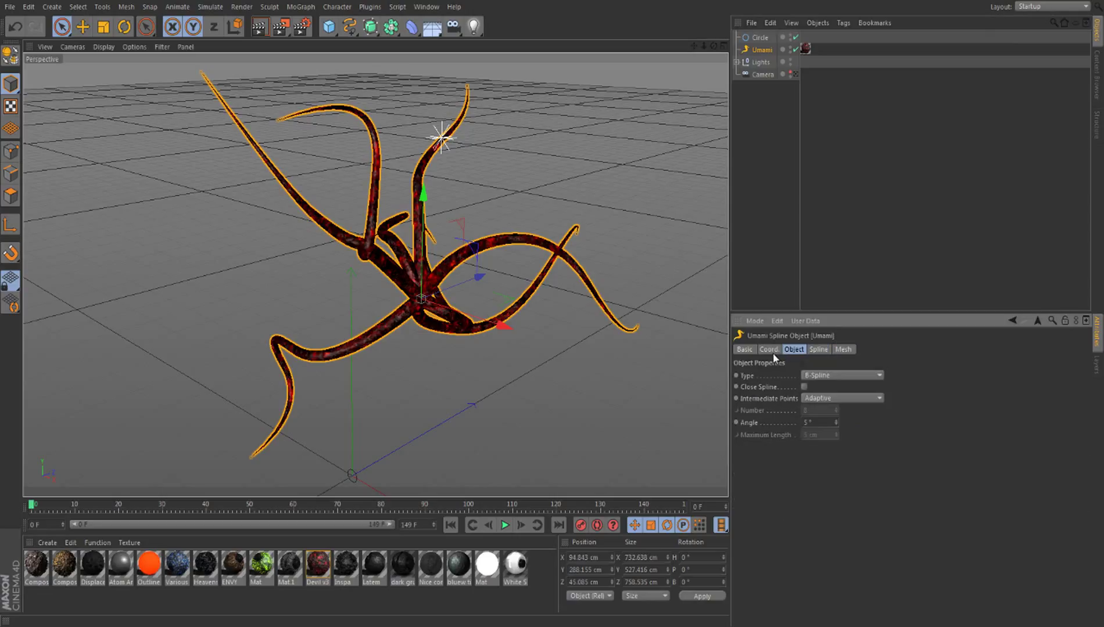
pyautogui.click(768, 350)
pyautogui.click(794, 349)
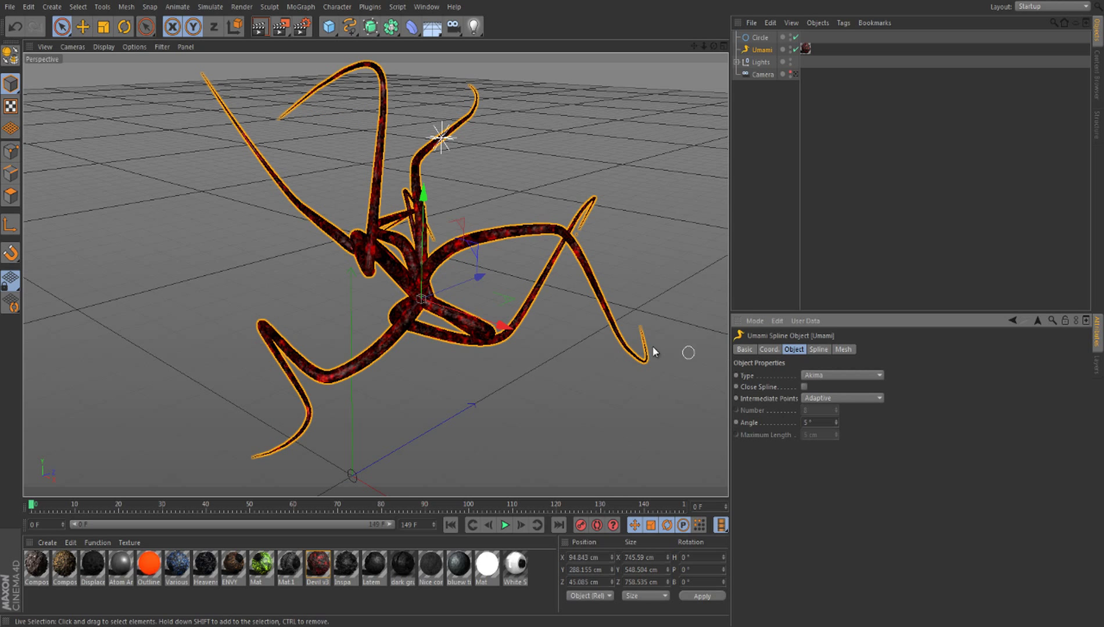
pyautogui.click(827, 377)
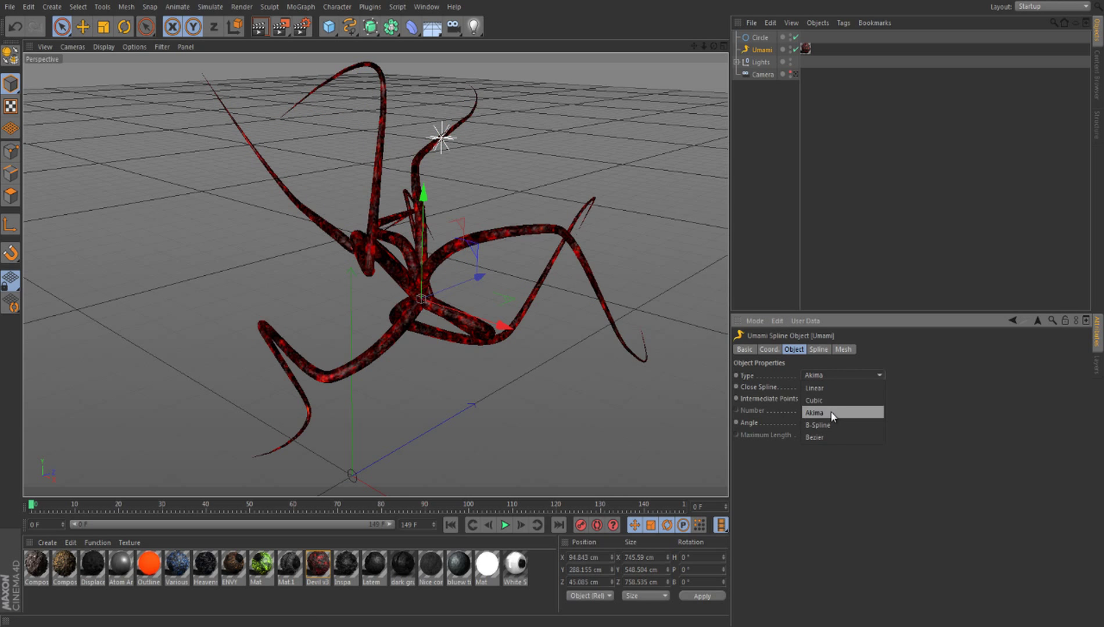
pyautogui.click(827, 436)
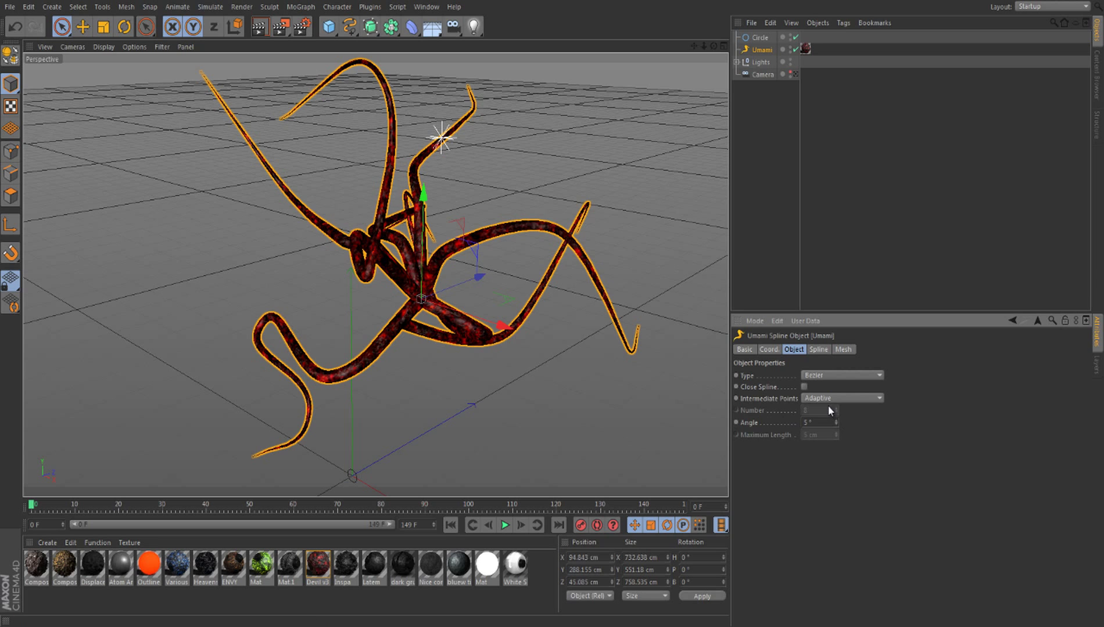
pyautogui.click(828, 399)
pyautogui.click(822, 435)
pyautogui.click(542, 190)
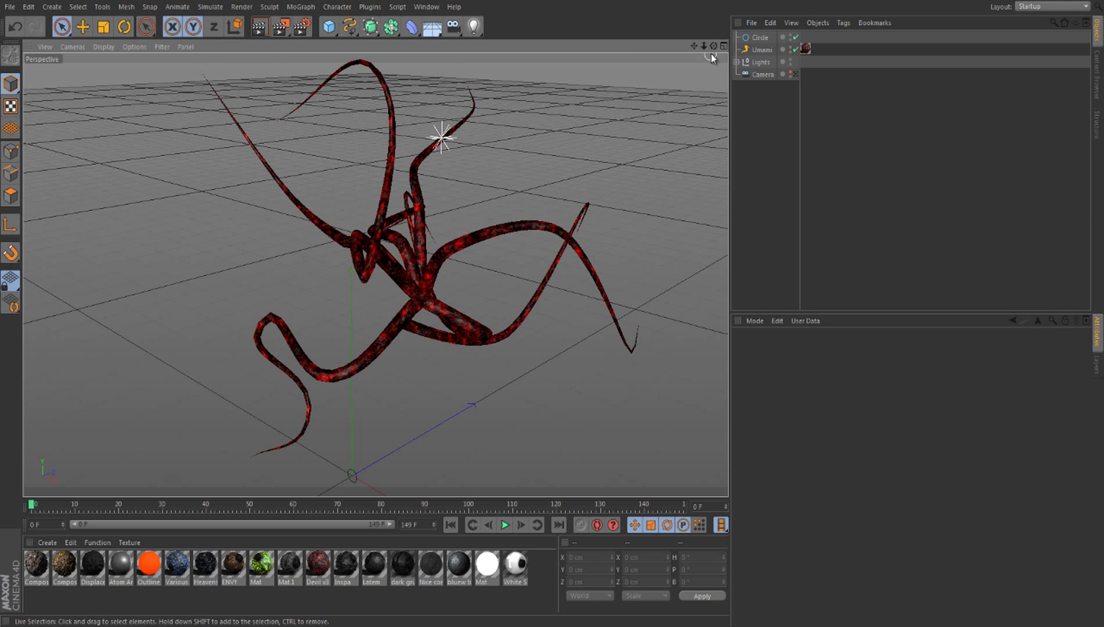
pyautogui.moveTo(713, 45); pyautogui.dragTo(556, 143)
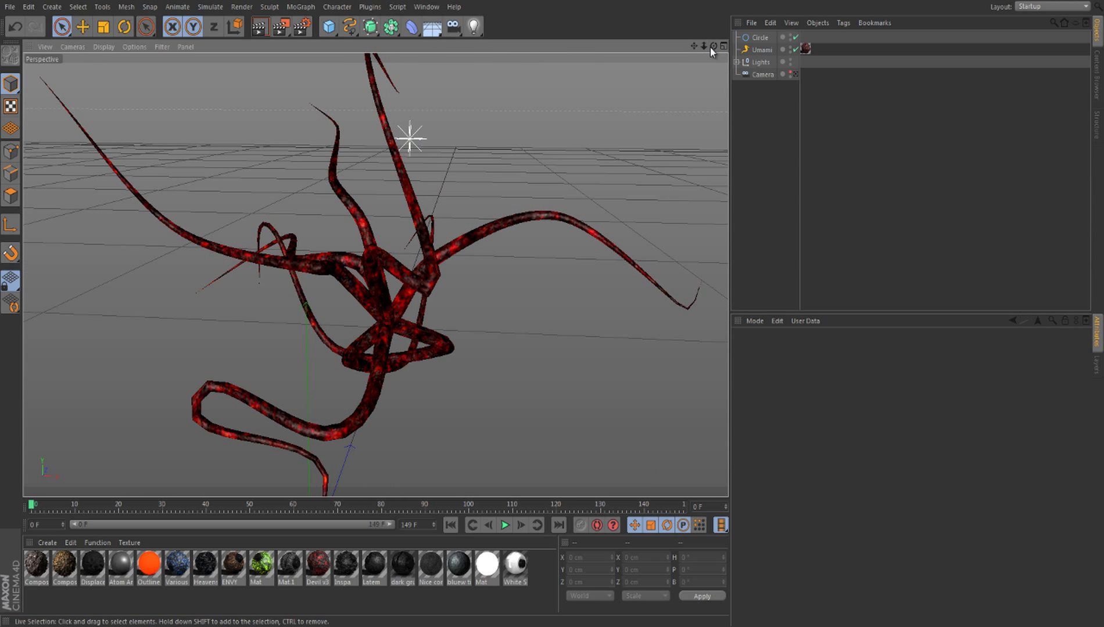
pyautogui.moveTo(712, 46); pyautogui.dragTo(548, 111)
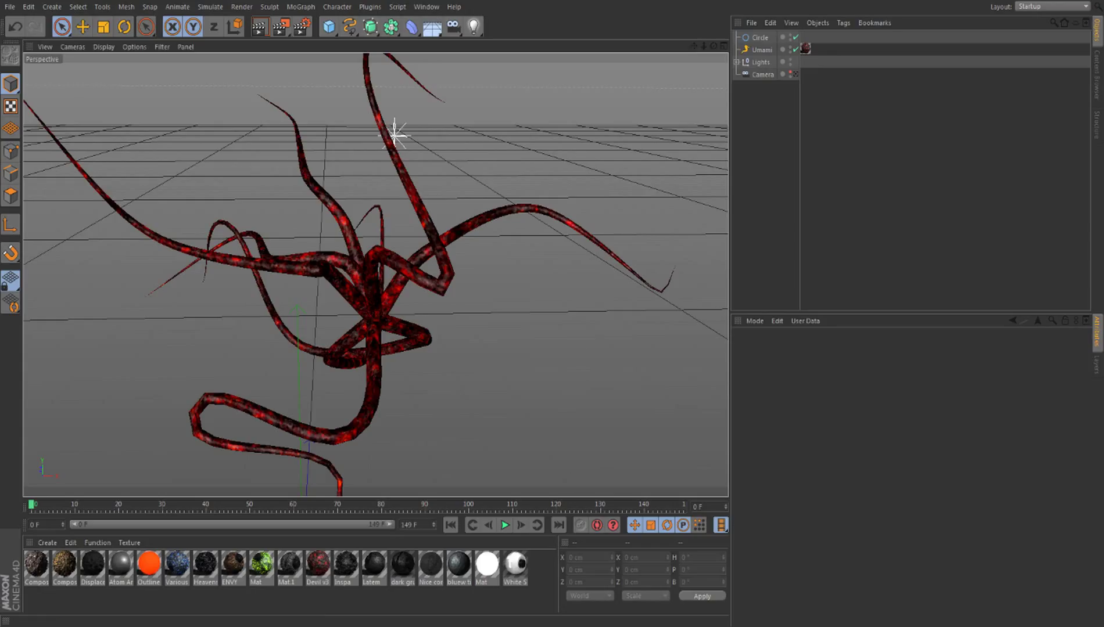
pyautogui.press('F9')
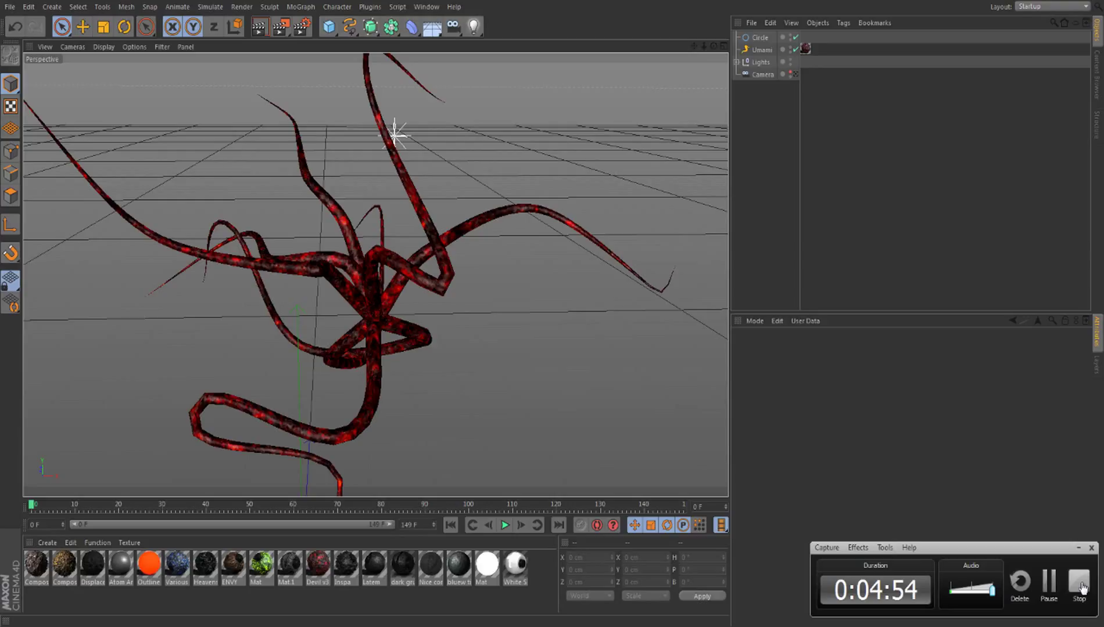